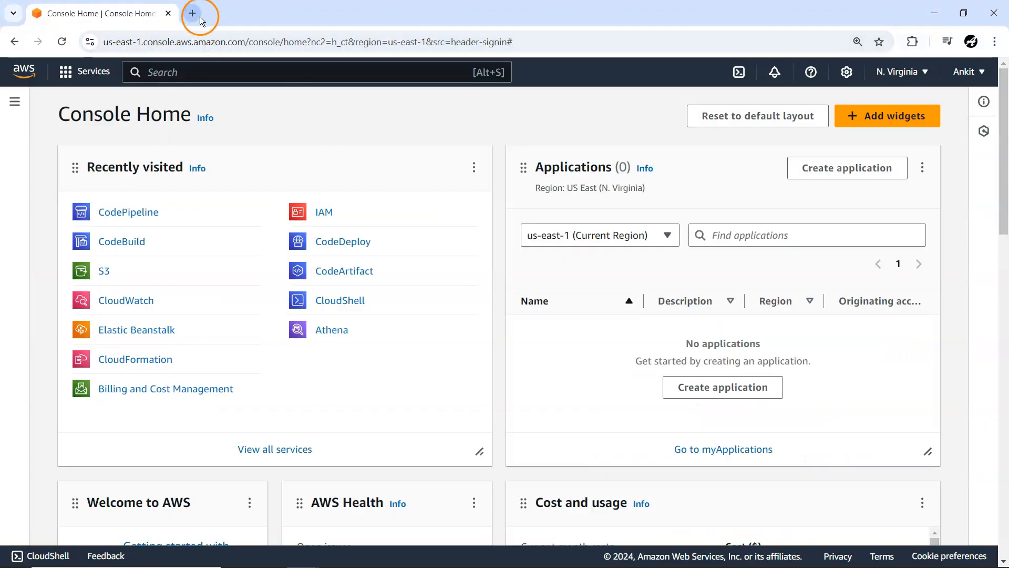
Step: Open GitHub in a new browser tab and start creating a new repository
{"action": "left_click", "coordinate": [199, 19]}
{"action": "left_click", "coordinate": [196, 43]}
{"action": "type", "text": "g"}
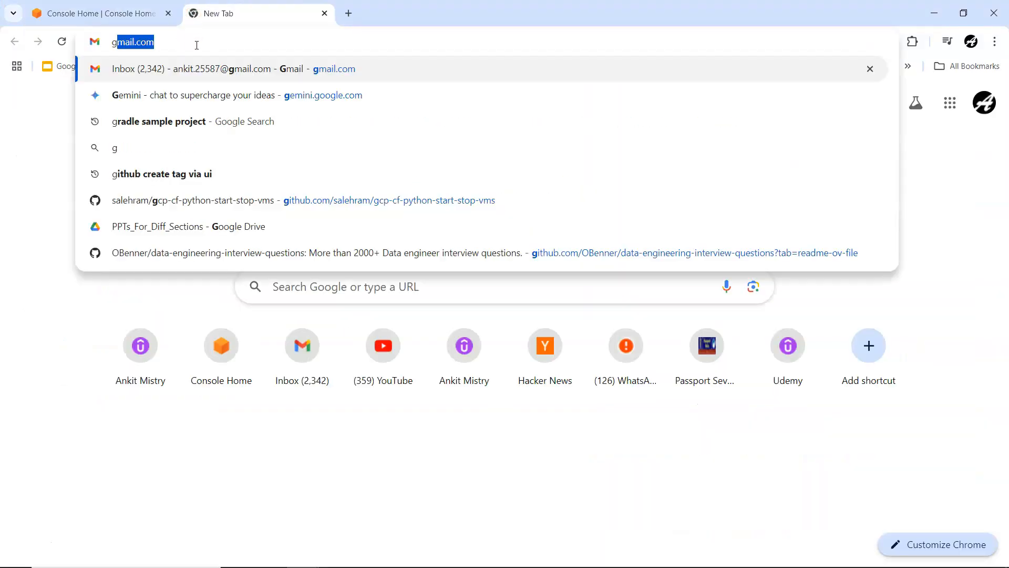
{"action": "type", "text": "ithub"}
{"action": "key", "text": "Return"}
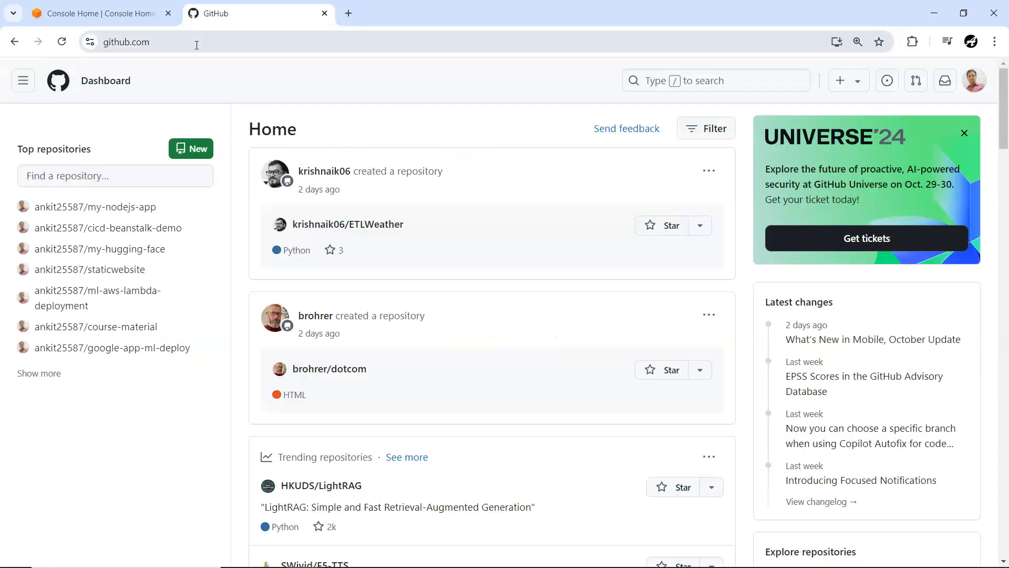
{"action": "left_click", "coordinate": [192, 148]}
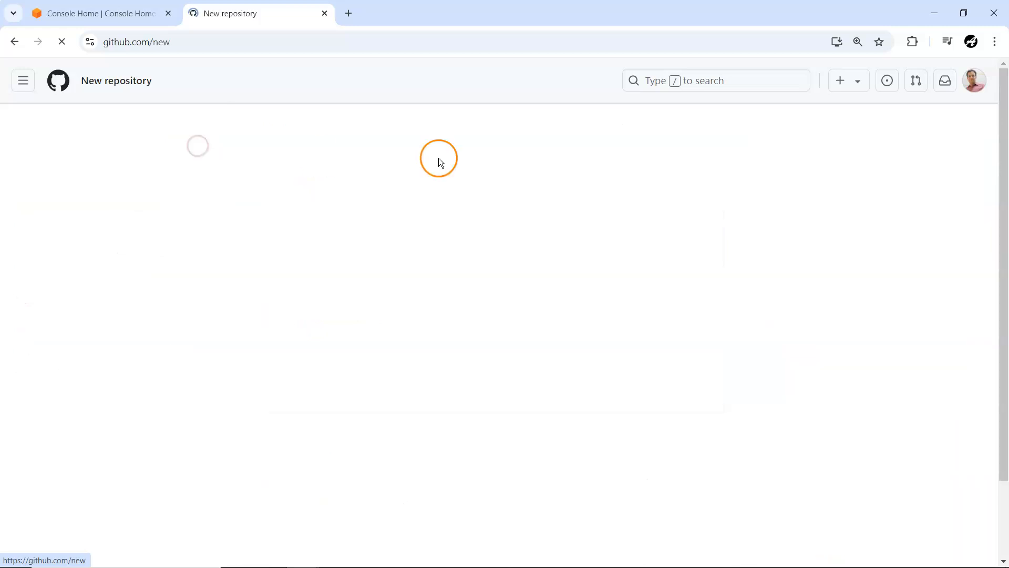
Step: Name the new GitHub repository java-codepipeline-maven
{"action": "left_click", "coordinate": [405, 256]}
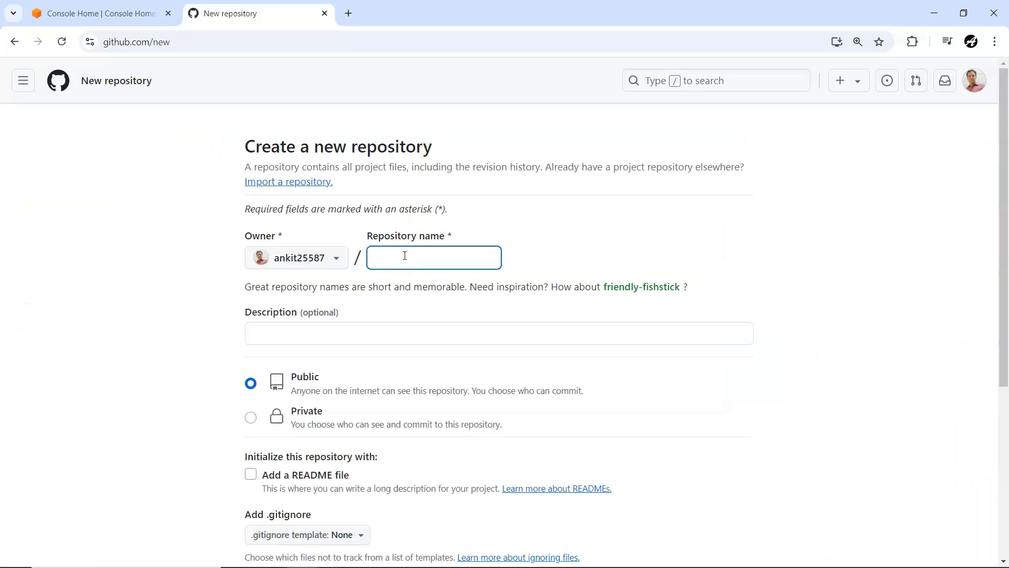
{"action": "type", "text": "iava"}
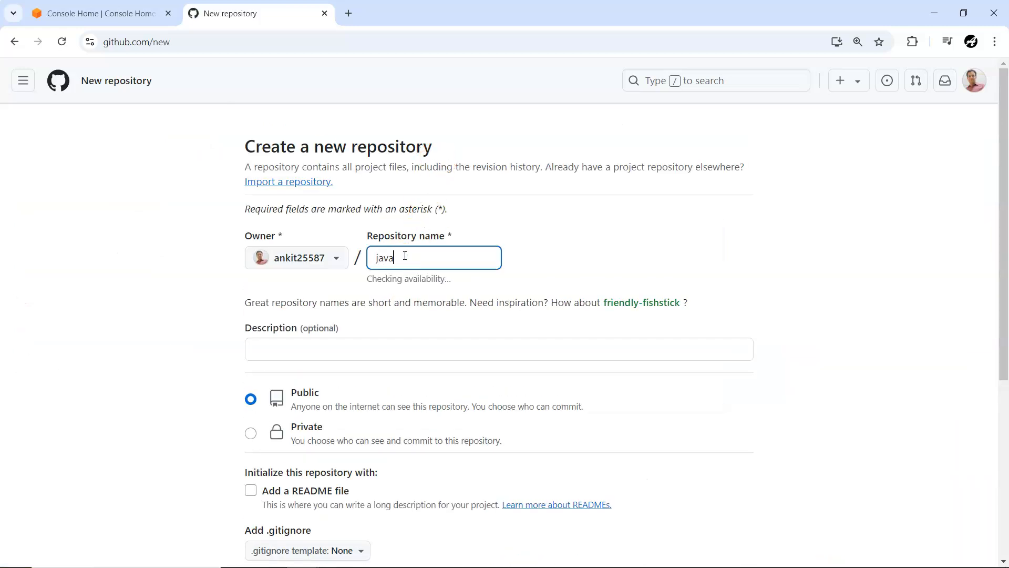
{"action": "type", "text": "-codepipeline-maven"}
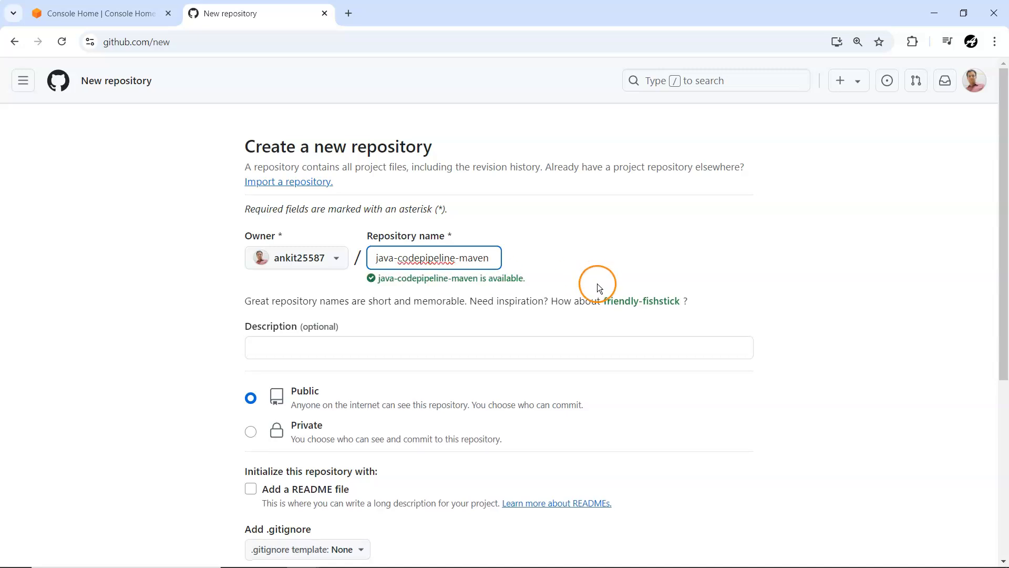
Step: Set the repository's visibility to Private and create it
{"action": "scroll", "coordinate": [597, 284], "scroll_direction": "down", "scroll_amount": 2}
{"action": "left_click", "coordinate": [260, 303]}
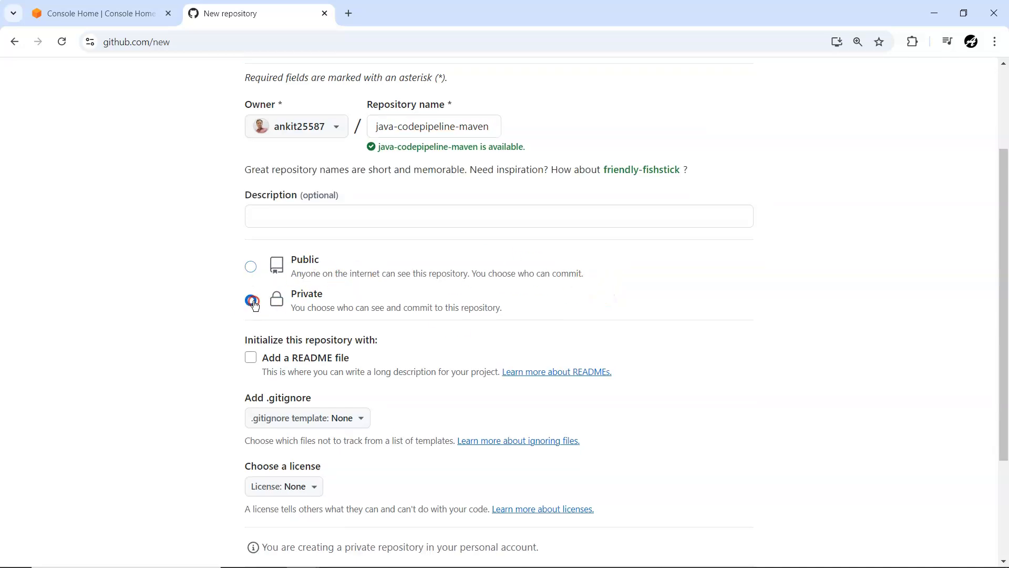
{"action": "scroll", "coordinate": [453, 313], "scroll_direction": "down", "scroll_amount": 2}
{"action": "left_click", "coordinate": [717, 459]}
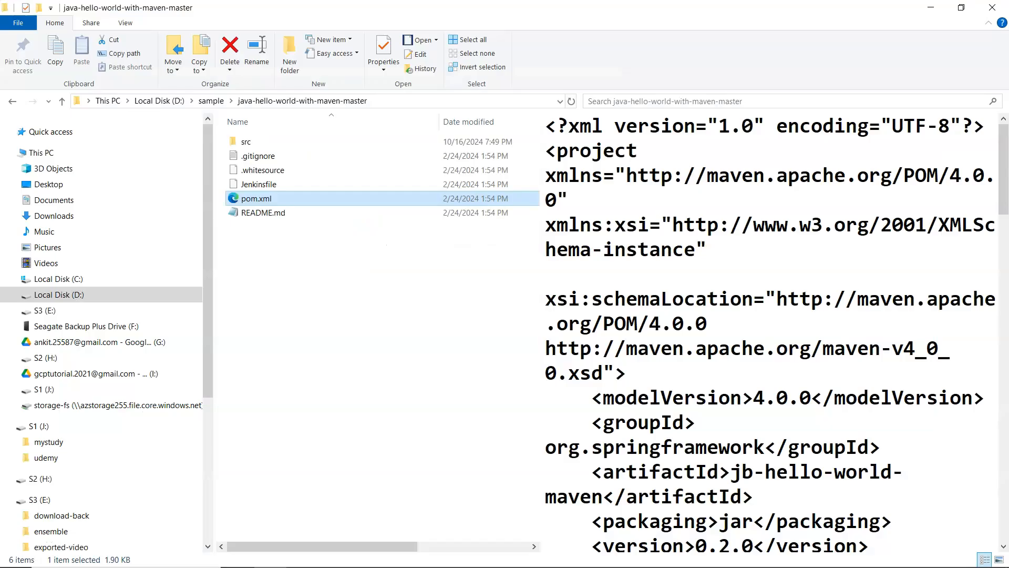
Step: Reduce the java-hello-world-with-maven-master folder window and open the new repository's page for uploading existing files
{"action": "double_click", "coordinate": [576, 9]}
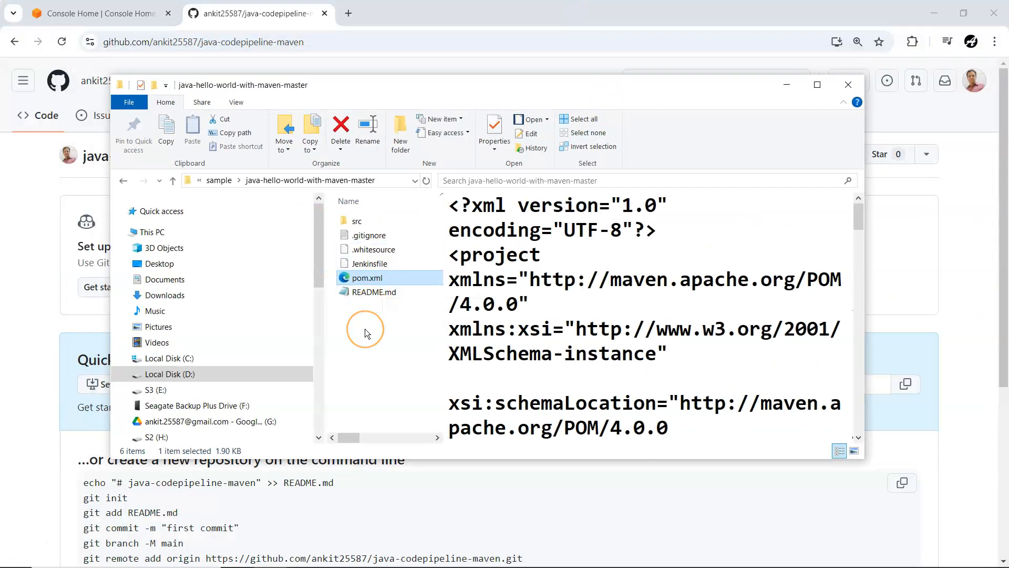
{"action": "left_click", "coordinate": [364, 329]}
{"action": "left_click", "coordinate": [14, 309]}
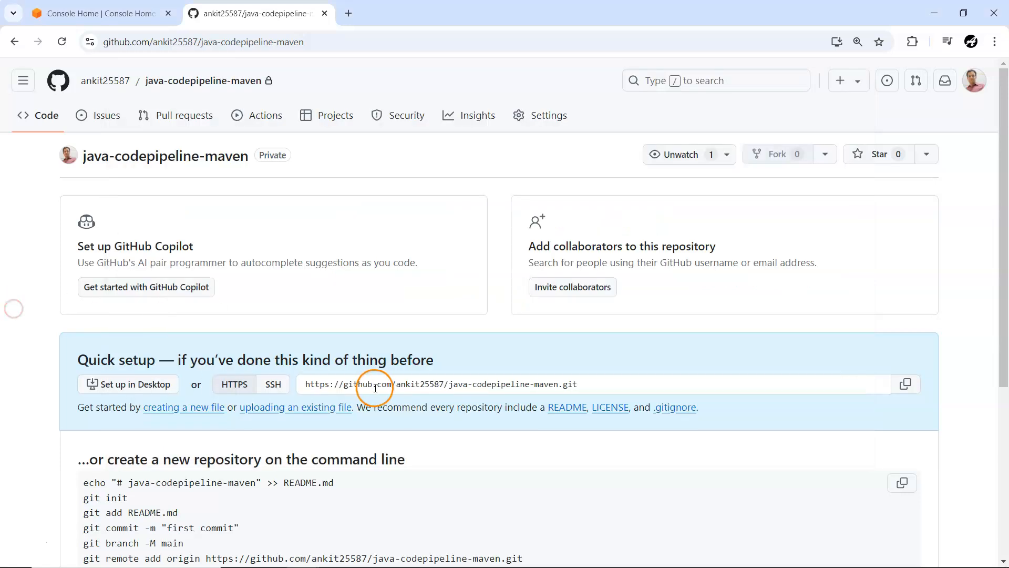
{"action": "scroll", "coordinate": [376, 387], "scroll_direction": "down", "scroll_amount": 1}
{"action": "left_click", "coordinate": [293, 343]}
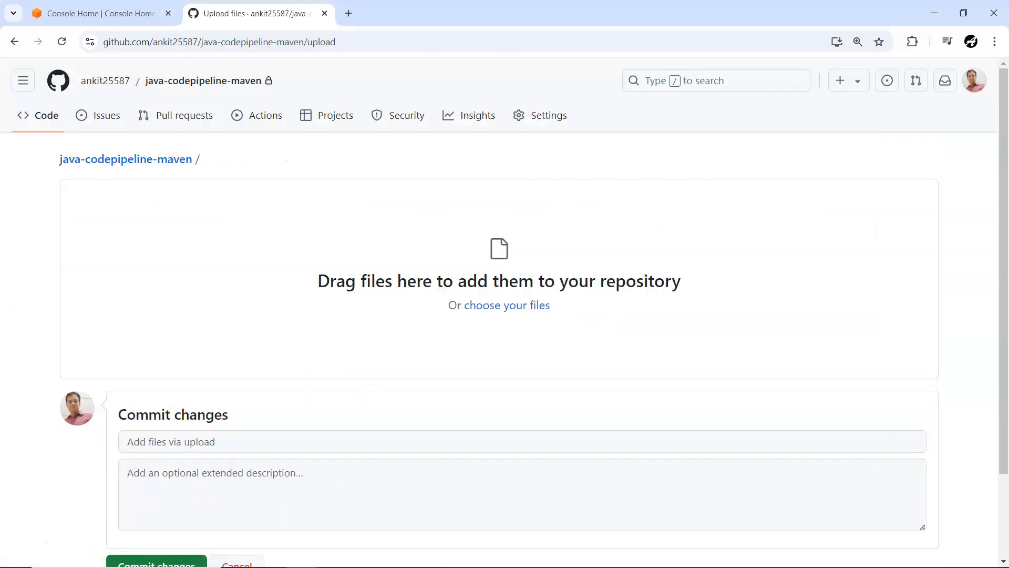
Step: Add all items from the java-hello-world-with-maven-master folder to the repository upload
{"action": "key", "text": "alt+Tab"}
{"action": "left_click_drag", "start_coordinate": [484, 88], "coordinate": [735, 78]}
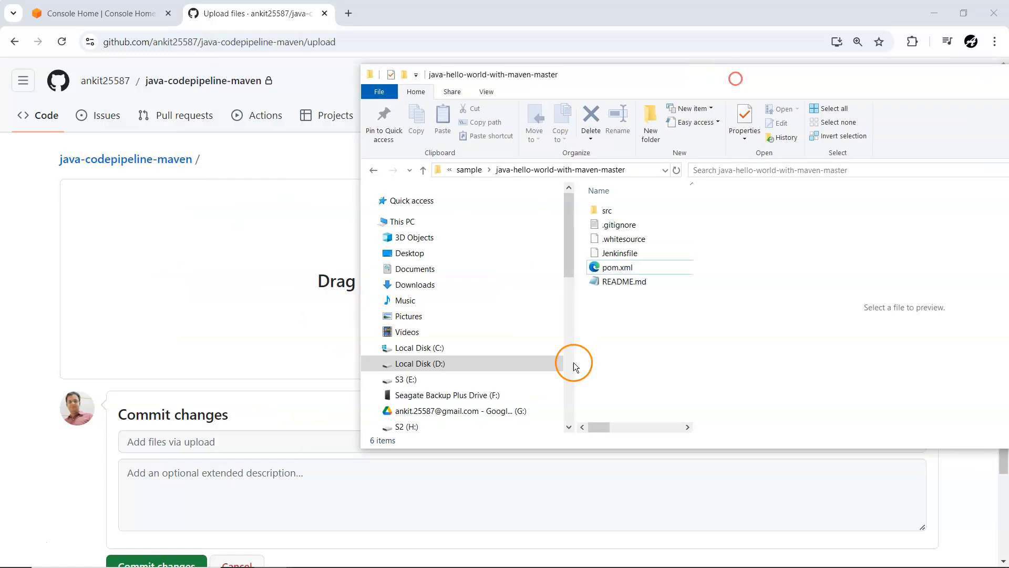
{"action": "left_click_drag", "start_coordinate": [575, 367], "coordinate": [599, 190]}
{"action": "left_click_drag", "start_coordinate": [612, 268], "coordinate": [199, 280]}
Step: Check the uploaded project files and commit them to the java-codepipeline-maven repository
{"action": "scroll", "coordinate": [317, 314], "scroll_direction": "down", "scroll_amount": 2}
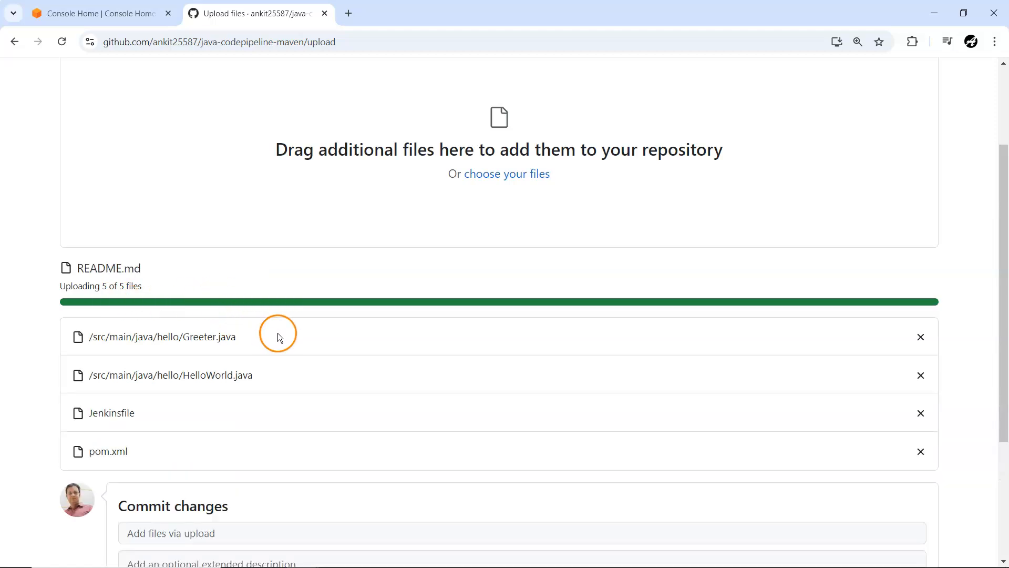
{"action": "scroll", "coordinate": [146, 289], "scroll_direction": "down", "scroll_amount": 3}
{"action": "left_click", "coordinate": [157, 458]}
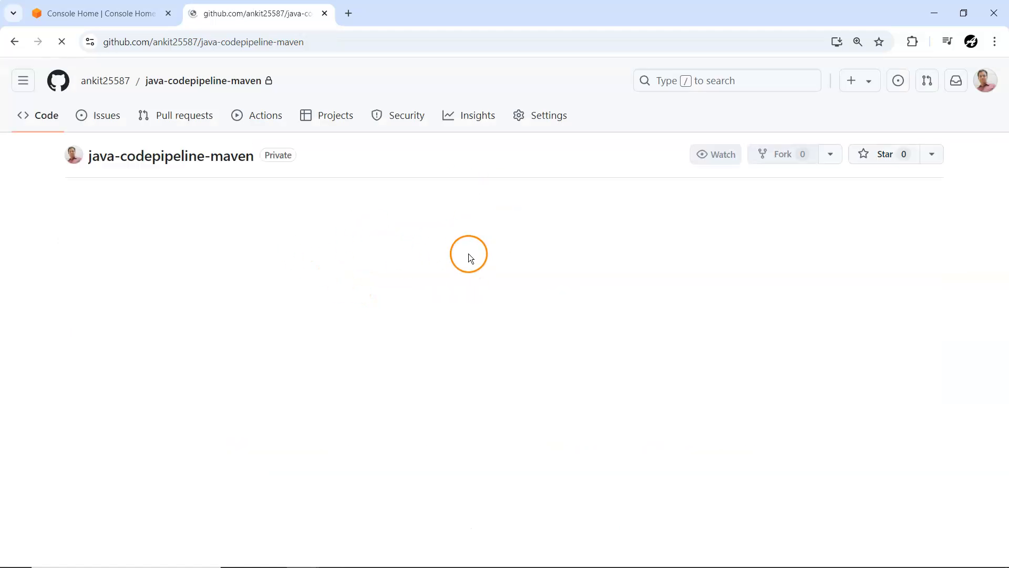
Step: Switch to the AWS console, open CodePipeline and start a new pipeline with the Create pipeline from template option
{"action": "left_click", "coordinate": [80, 10]}
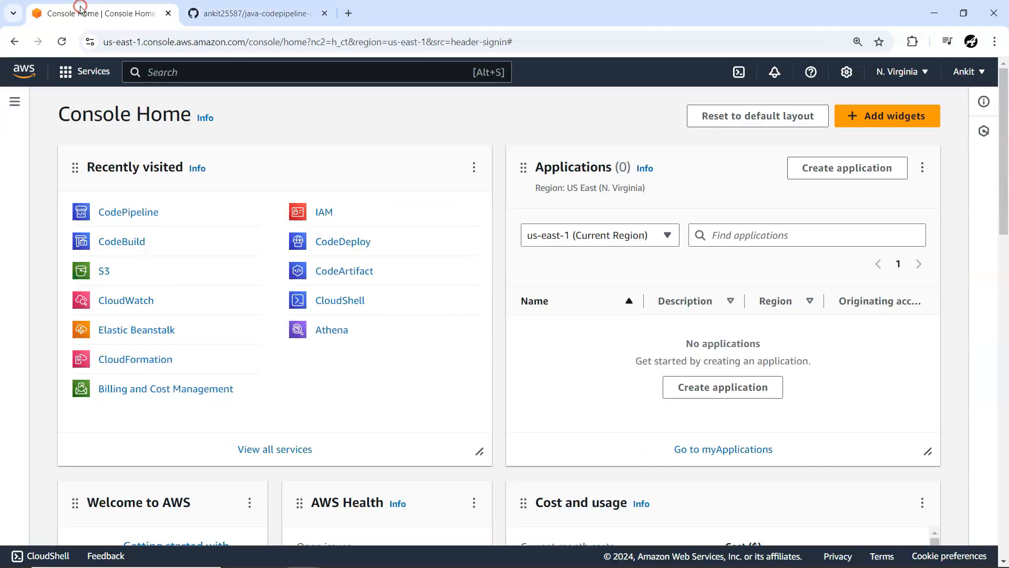
{"action": "left_click", "coordinate": [134, 212]}
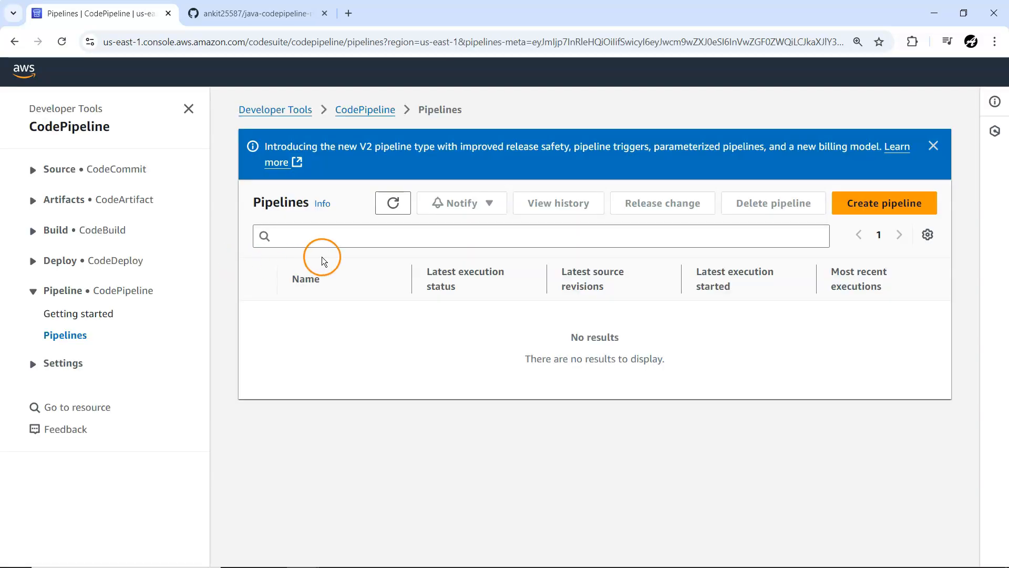
{"action": "left_click", "coordinate": [872, 203]}
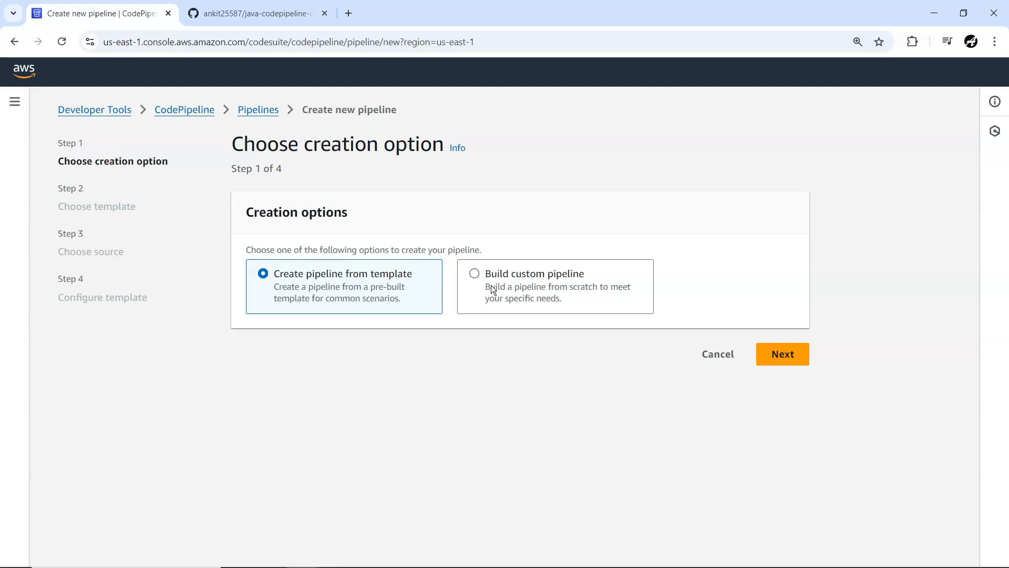
{"action": "left_click", "coordinate": [786, 354]}
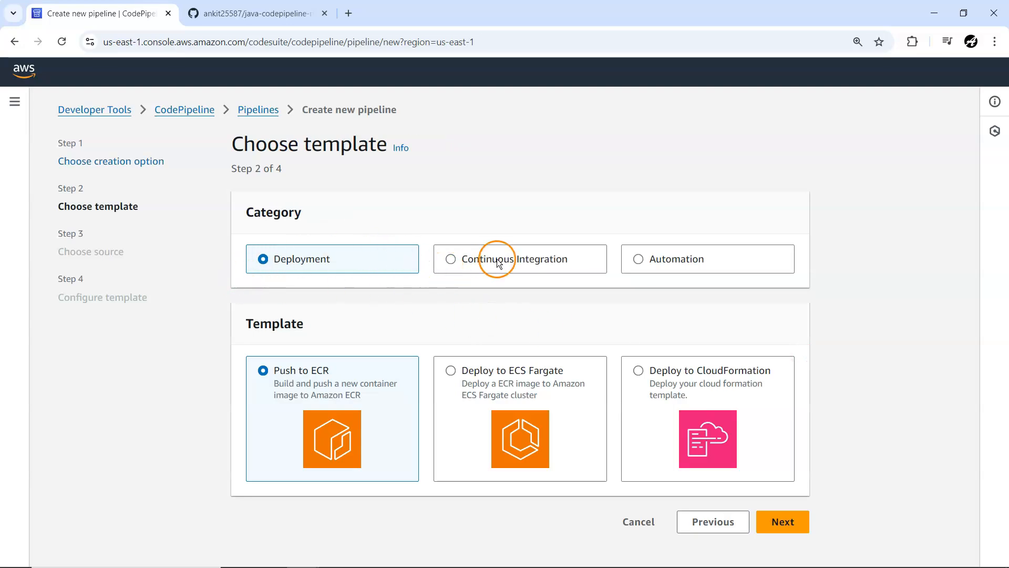
Step: Choose the CI Build Maven template from the Continuous Integration category and continue to the source settings
{"action": "left_click", "coordinate": [640, 258]}
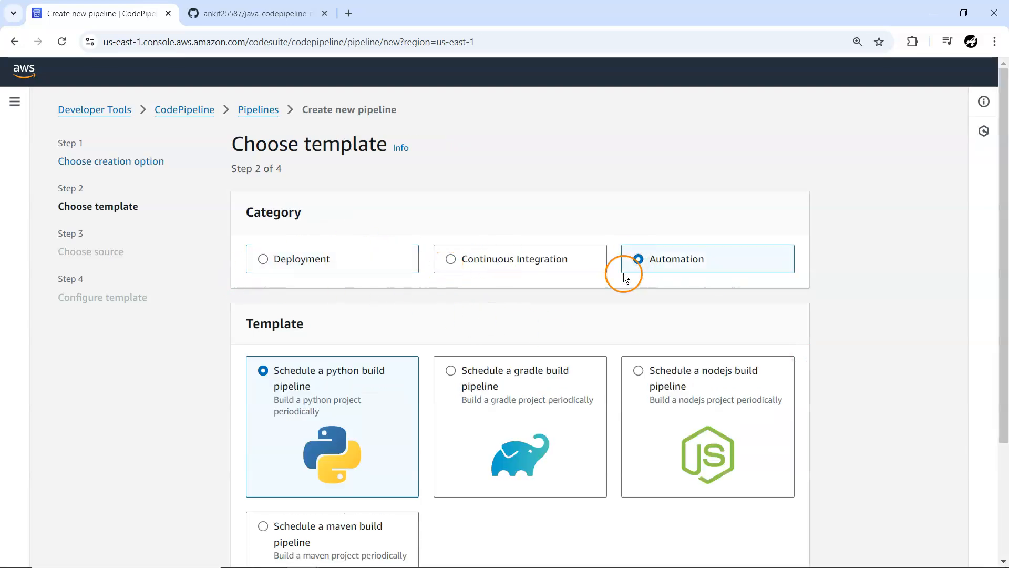
{"action": "scroll", "coordinate": [486, 385], "scroll_direction": "down", "scroll_amount": 1}
{"action": "left_click", "coordinate": [450, 193]}
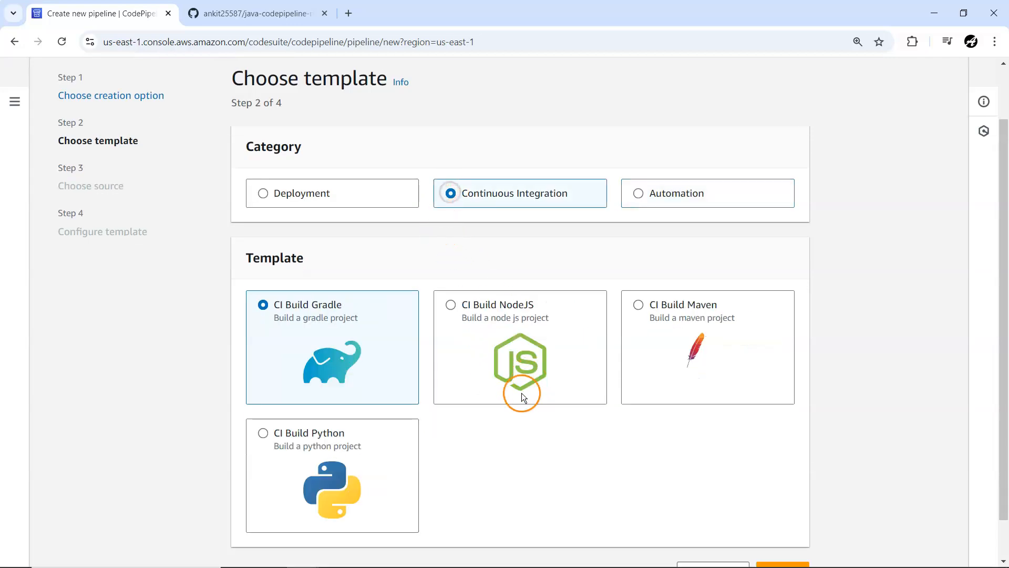
{"action": "left_click", "coordinate": [638, 306]}
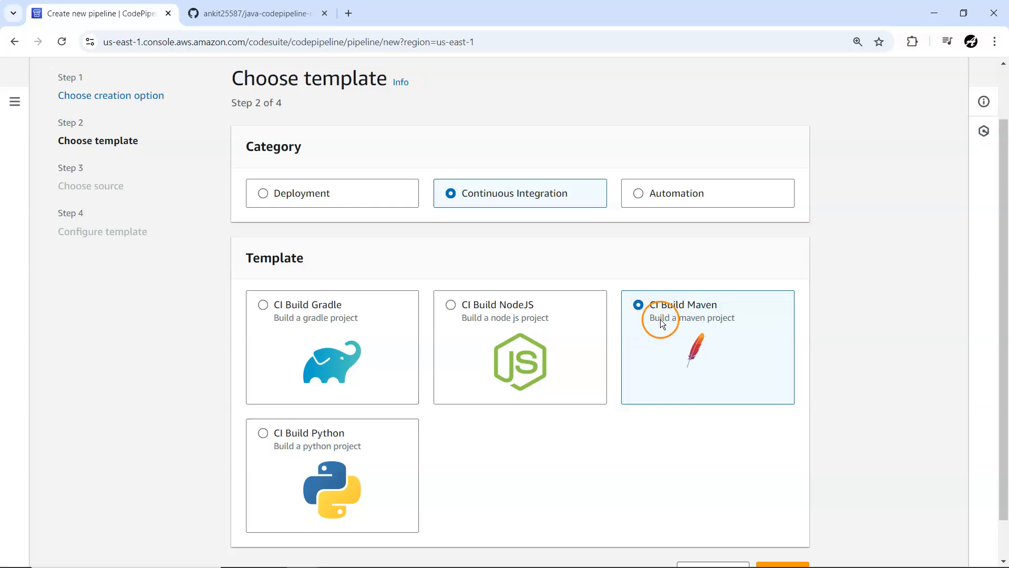
{"action": "scroll", "coordinate": [671, 345], "scroll_direction": "down", "scroll_amount": 1}
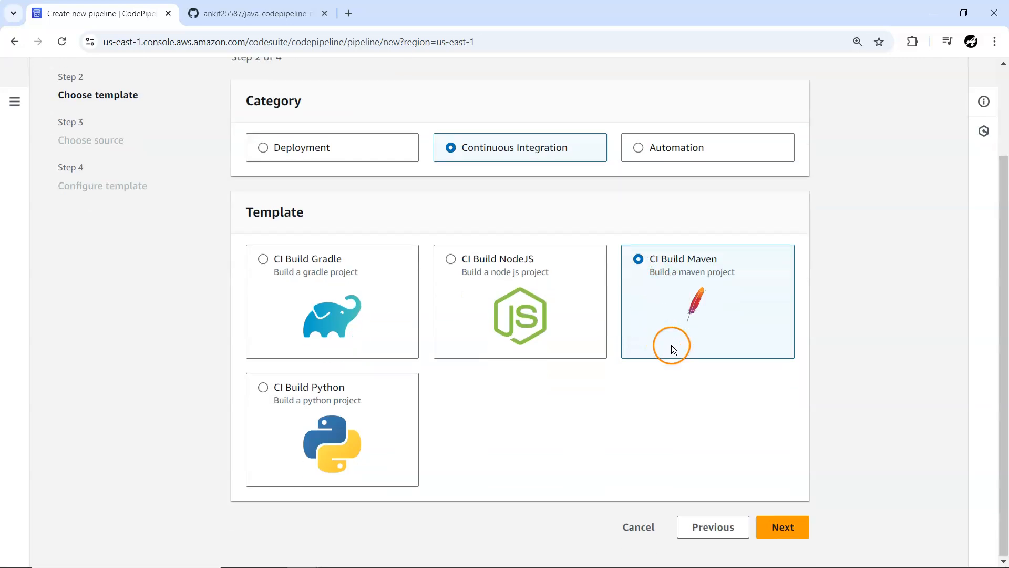
{"action": "left_click", "coordinate": [777, 527]}
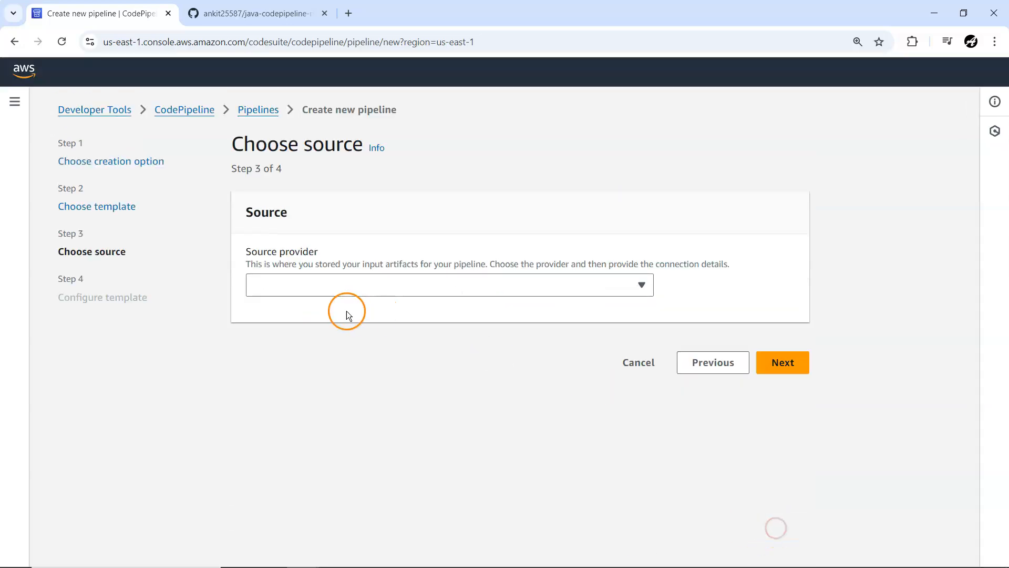
Step: Set the source provider to GitHub (Version 2) and choose the existing conn-github connection
{"action": "left_click", "coordinate": [327, 289]}
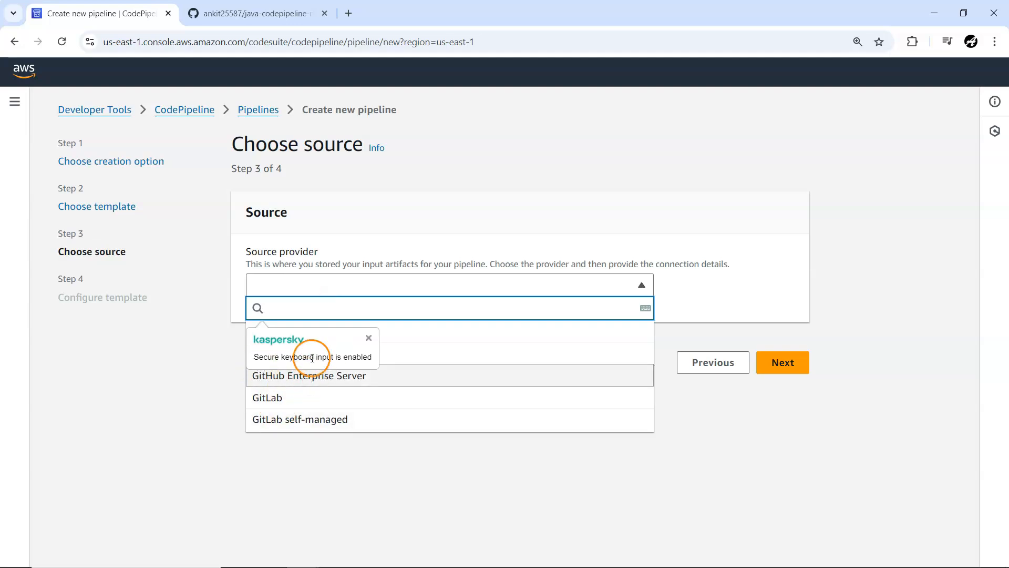
{"action": "left_click", "coordinate": [372, 335]}
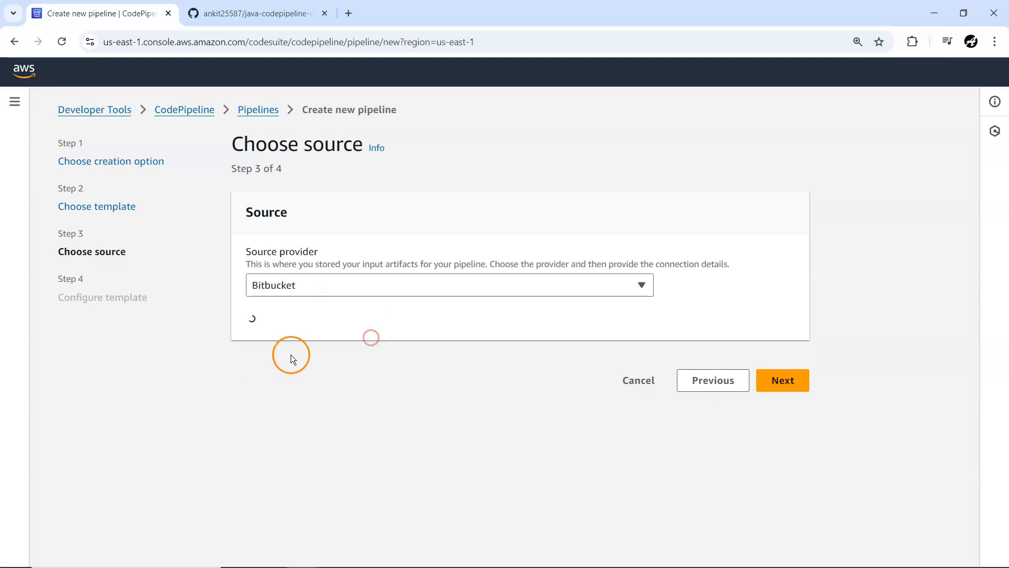
{"action": "left_click", "coordinate": [284, 279]}
{"action": "left_click", "coordinate": [289, 351]}
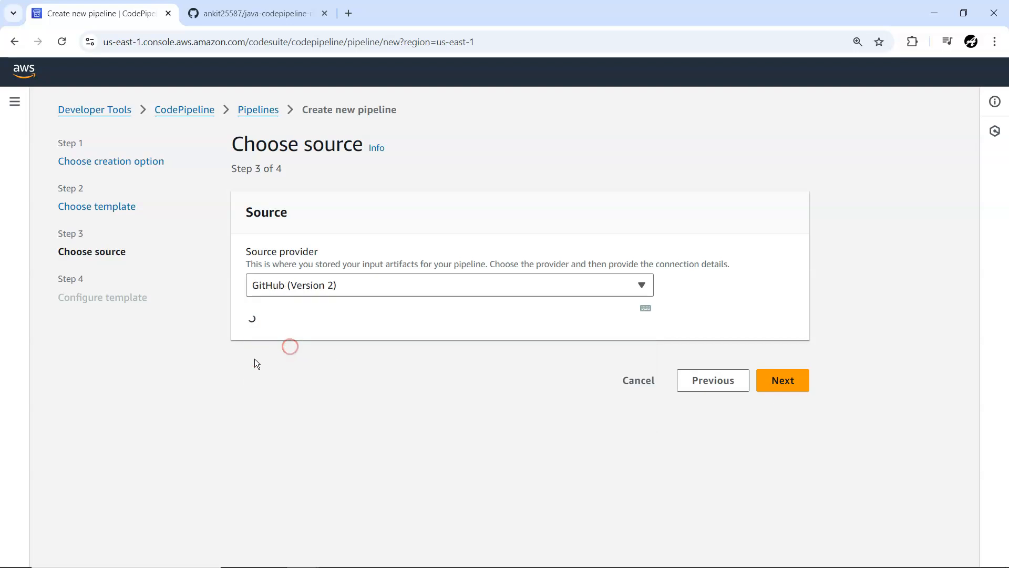
{"action": "scroll", "coordinate": [259, 371], "scroll_direction": "down", "scroll_amount": 3}
{"action": "left_click", "coordinate": [299, 320]}
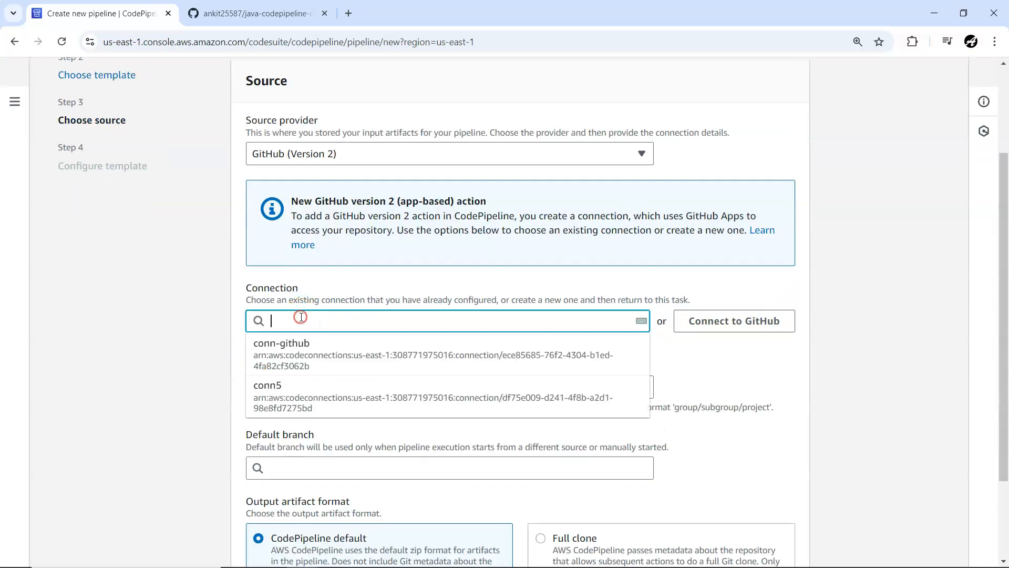
{"action": "left_click", "coordinate": [308, 351]}
Step: Select the java-codepipeline-maven repository with default branch main and continue to the template configuration
{"action": "scroll", "coordinate": [214, 376], "scroll_direction": "down", "scroll_amount": 3}
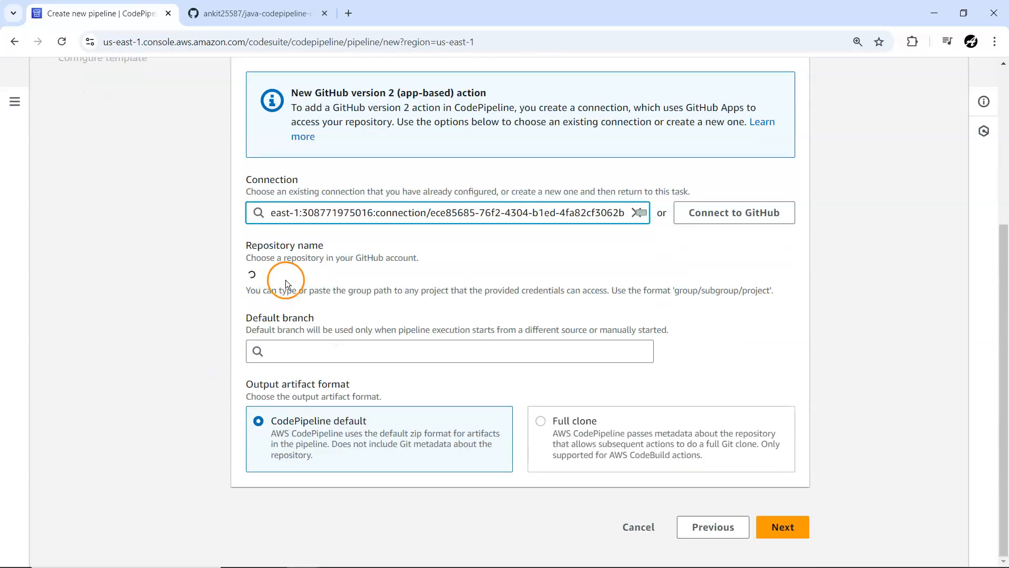
{"action": "left_click", "coordinate": [297, 277]}
{"action": "scroll", "coordinate": [308, 389], "scroll_direction": "down", "scroll_amount": 4}
{"action": "scroll", "coordinate": [321, 395], "scroll_direction": "down", "scroll_amount": 10}
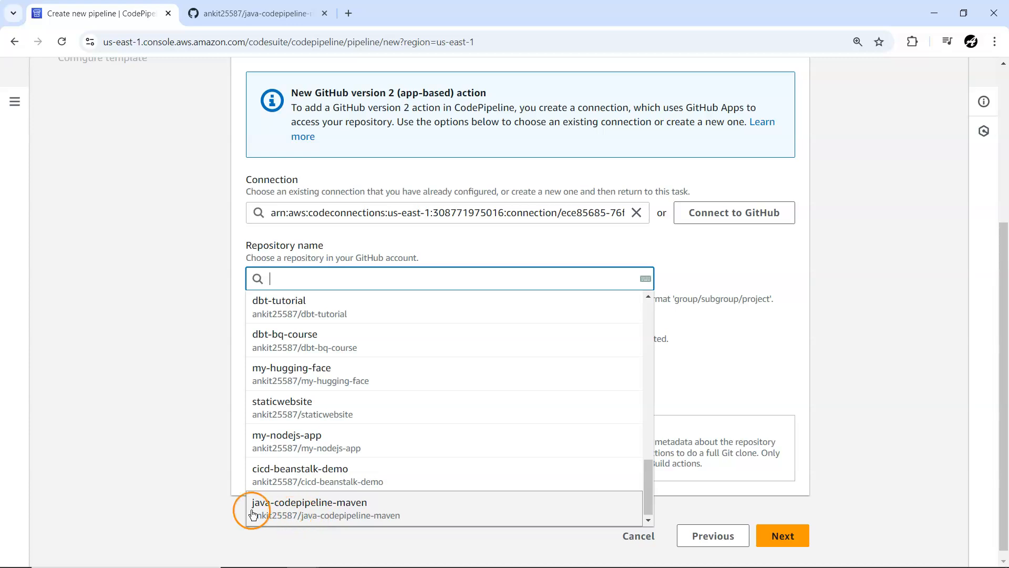
{"action": "left_click", "coordinate": [273, 506]}
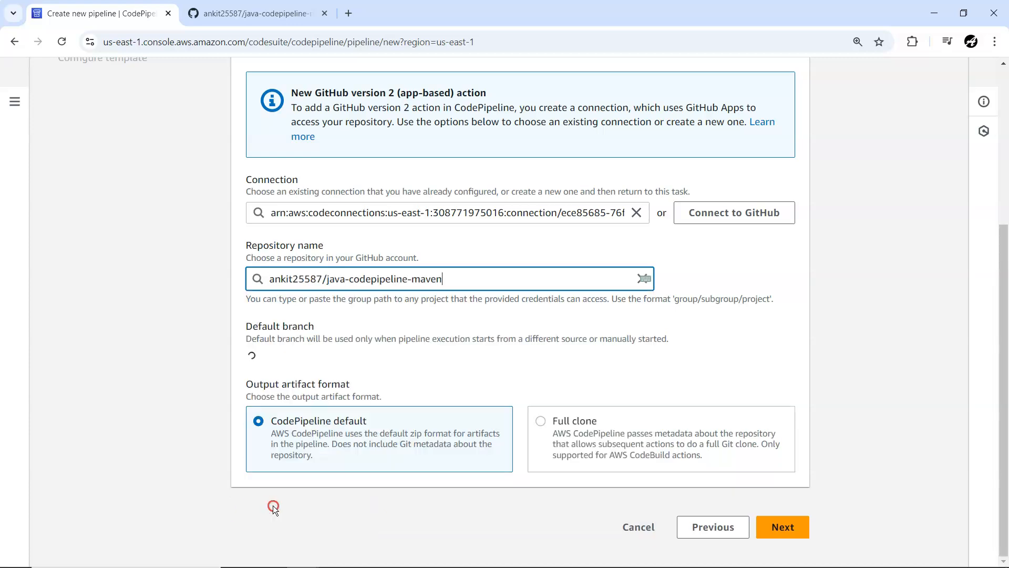
{"action": "left_click", "coordinate": [269, 352]}
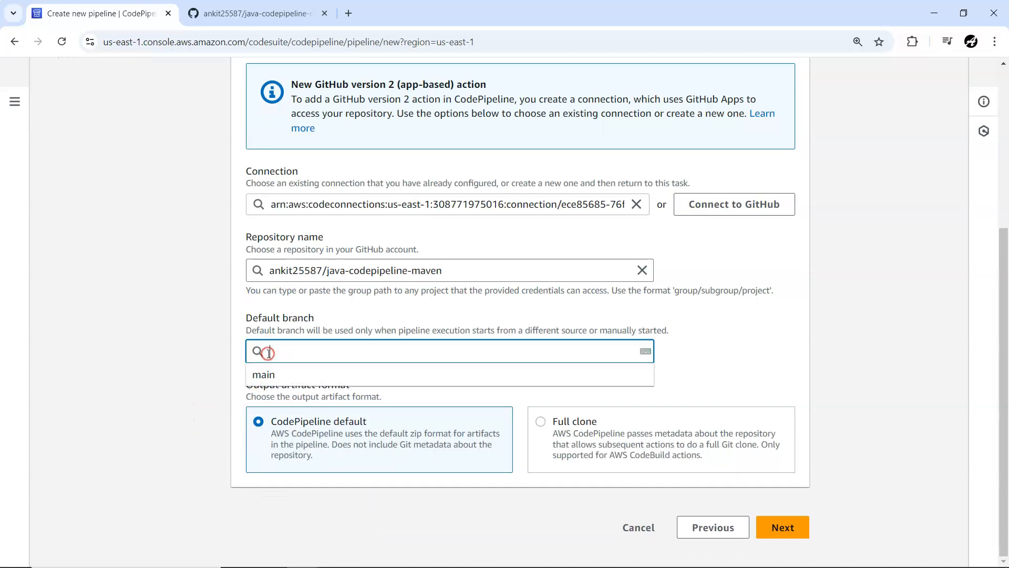
{"action": "left_click", "coordinate": [257, 375]}
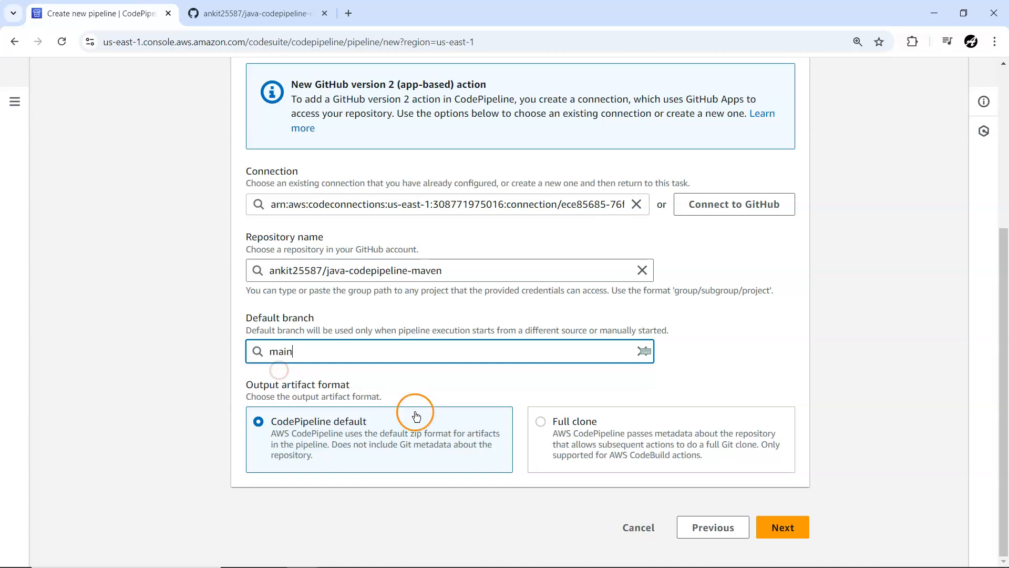
{"action": "left_click", "coordinate": [773, 524]}
Step: Review the CodePipelineName setting and the Maven build spec in the template configuration
{"action": "scroll", "coordinate": [430, 320], "scroll_direction": "down", "scroll_amount": 3}
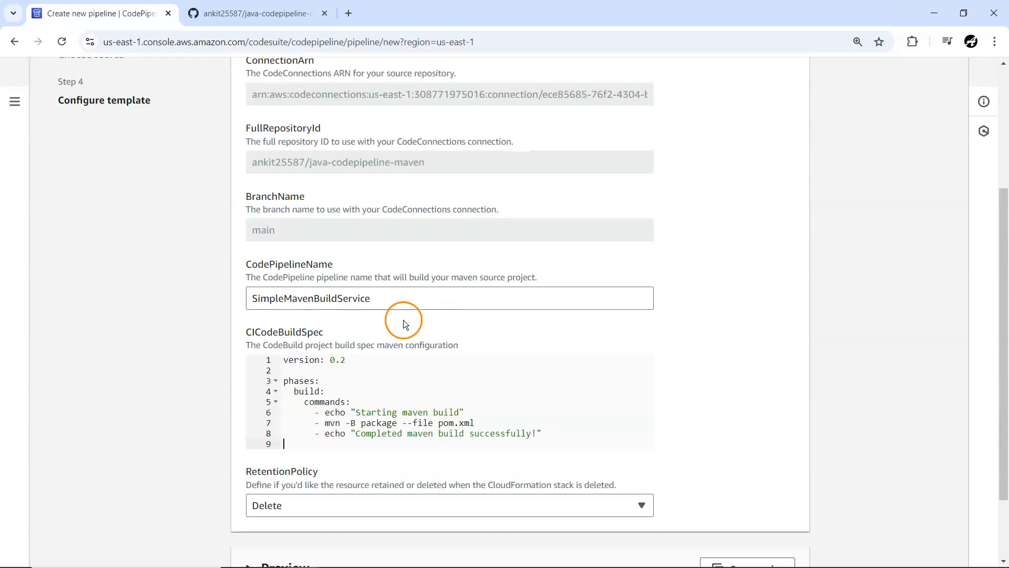
{"action": "left_click_drag", "start_coordinate": [247, 264], "coordinate": [277, 270]}
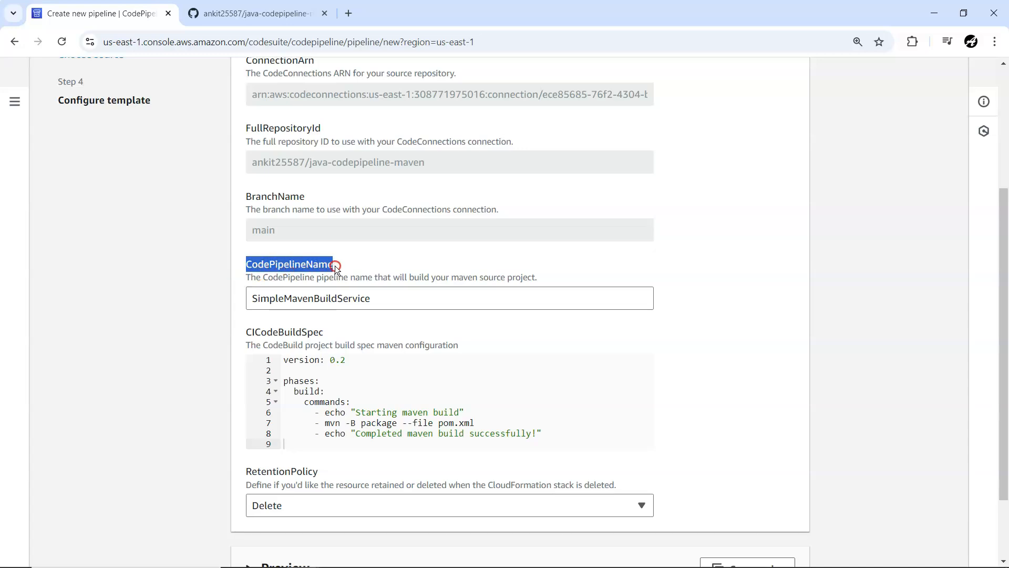
{"action": "left_click", "coordinate": [370, 298]}
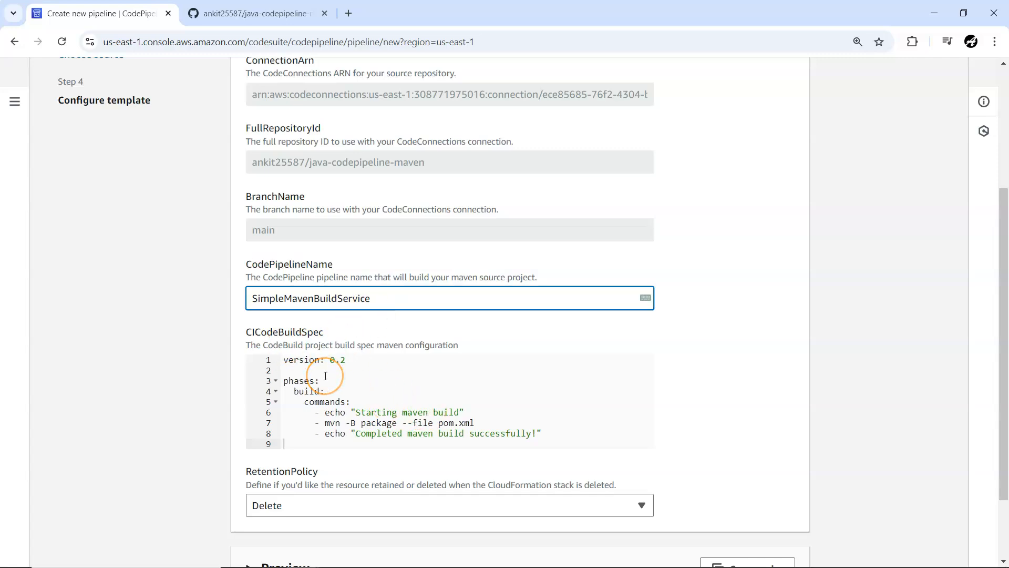
Step: Try to create the SimpleMavenBuildService pipeline from the template, keeping the default Maven build spec and the Delete retention policy
{"action": "left_click_drag", "start_coordinate": [541, 432], "coordinate": [285, 360]}
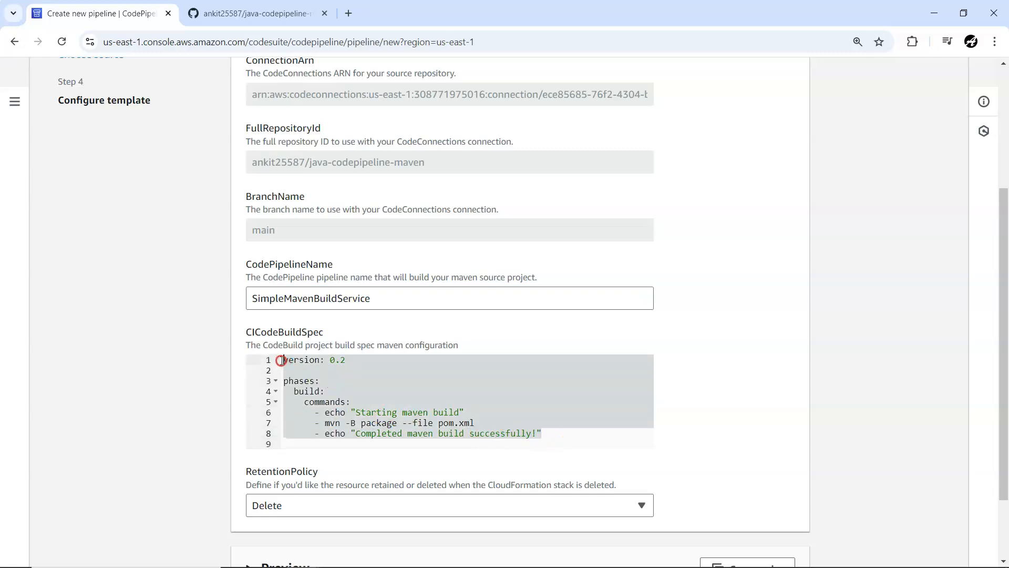
{"action": "left_click", "coordinate": [337, 391]}
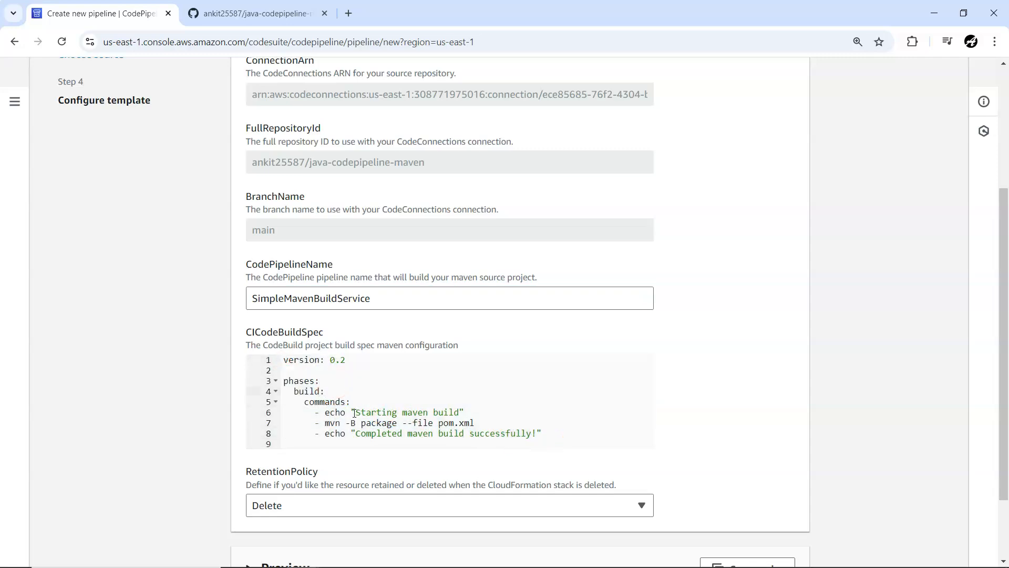
{"action": "left_click_drag", "start_coordinate": [327, 424], "coordinate": [473, 424]}
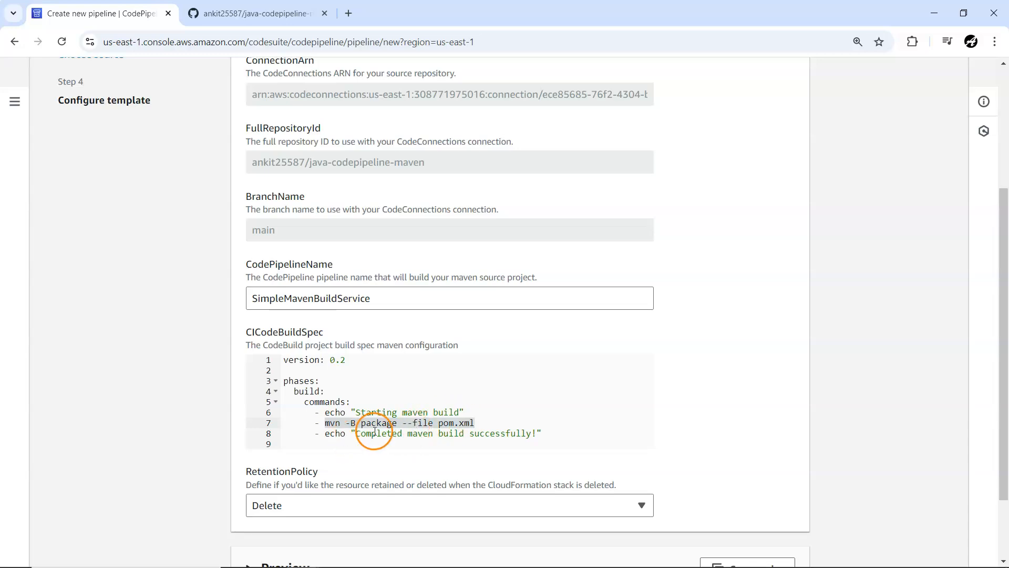
{"action": "scroll", "coordinate": [368, 428], "scroll_direction": "down", "scroll_amount": 1}
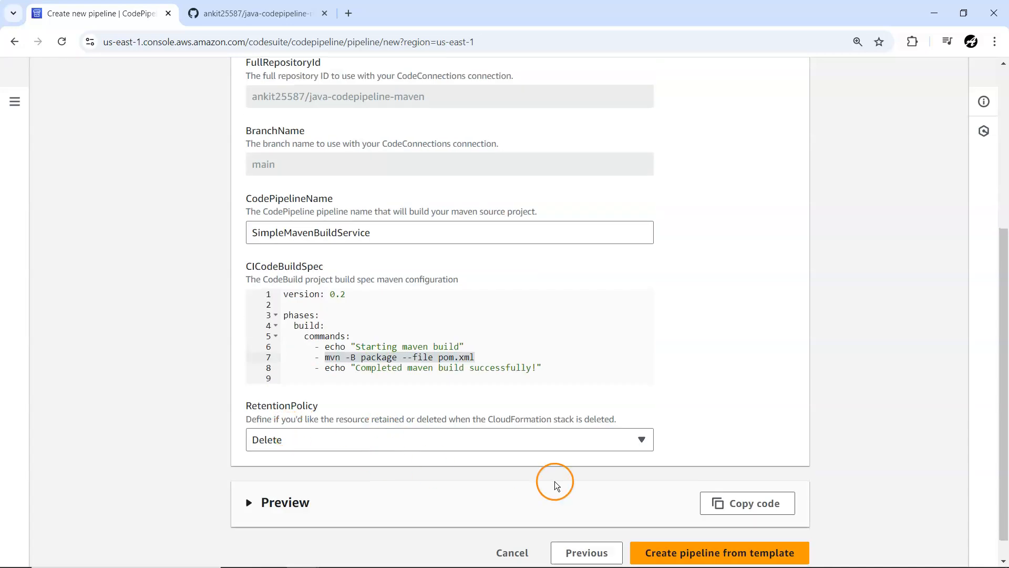
{"action": "scroll", "coordinate": [668, 518], "scroll_direction": "down", "scroll_amount": 1}
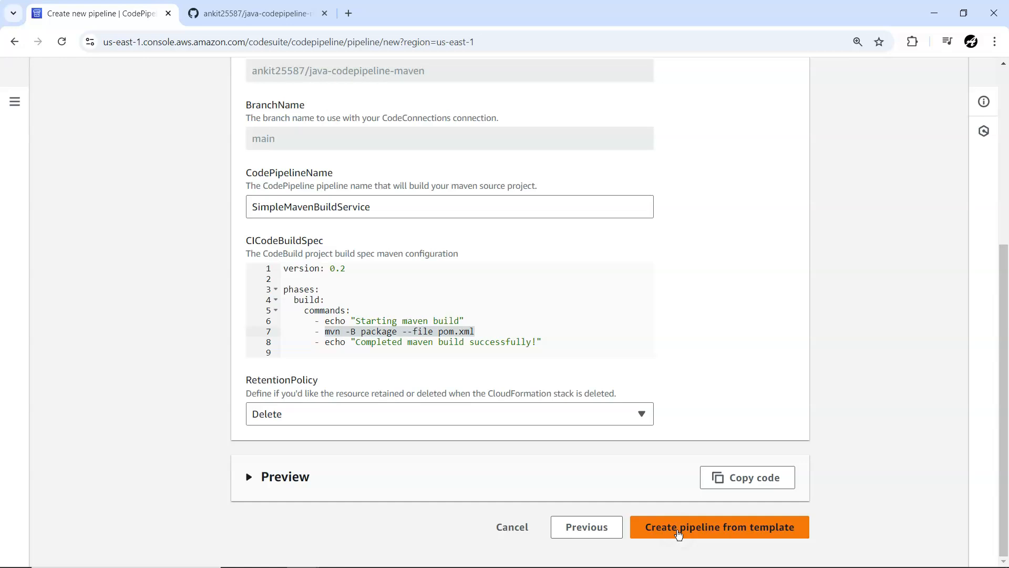
{"action": "left_click", "coordinate": [677, 531]}
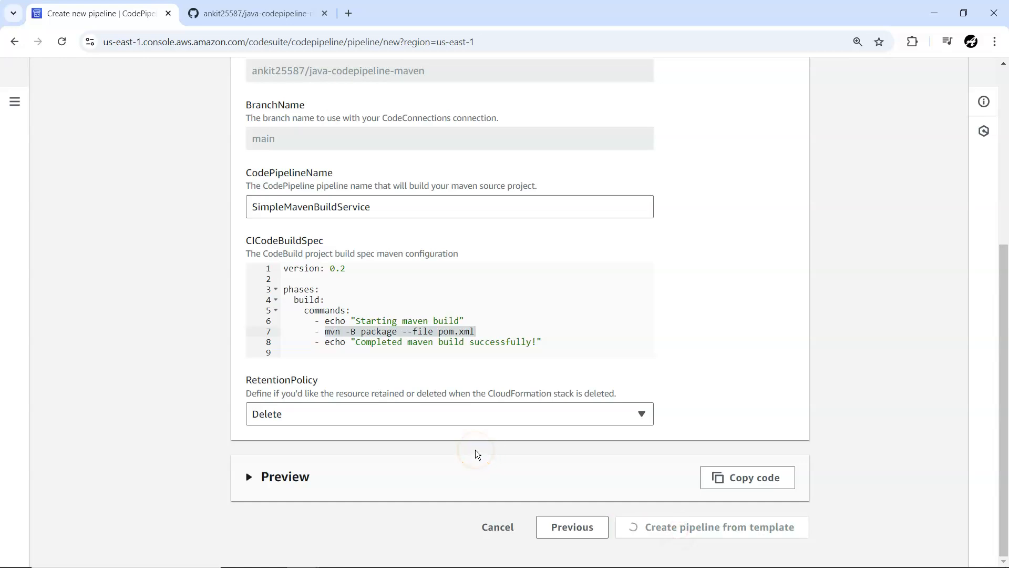
Step: Check the creation progress message for the SimpleMavenBuildService pipeline and the submitted template settings
{"action": "scroll", "coordinate": [475, 451], "scroll_direction": "up", "scroll_amount": 1}
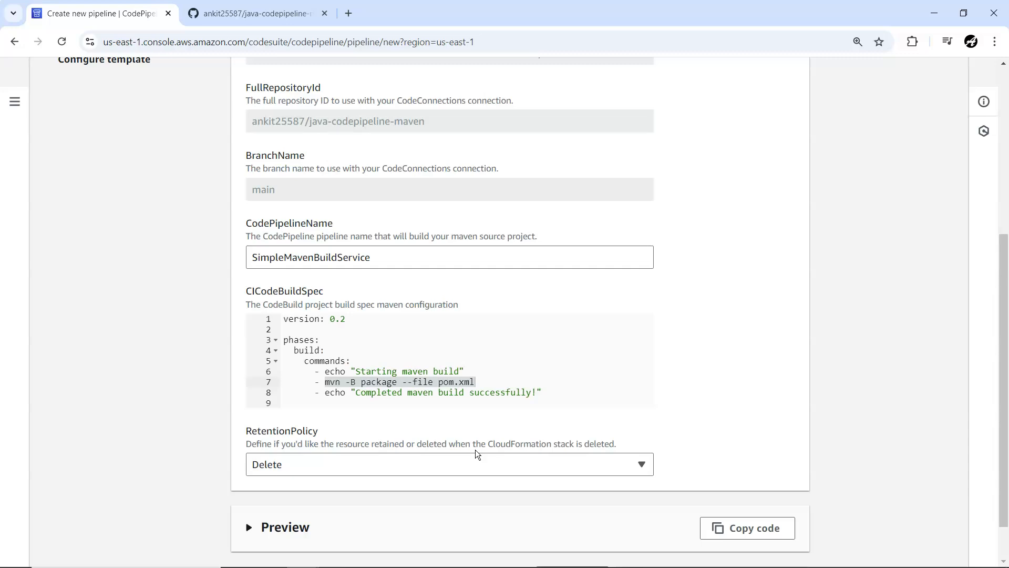
{"action": "scroll", "coordinate": [476, 448], "scroll_direction": "down", "scroll_amount": 1}
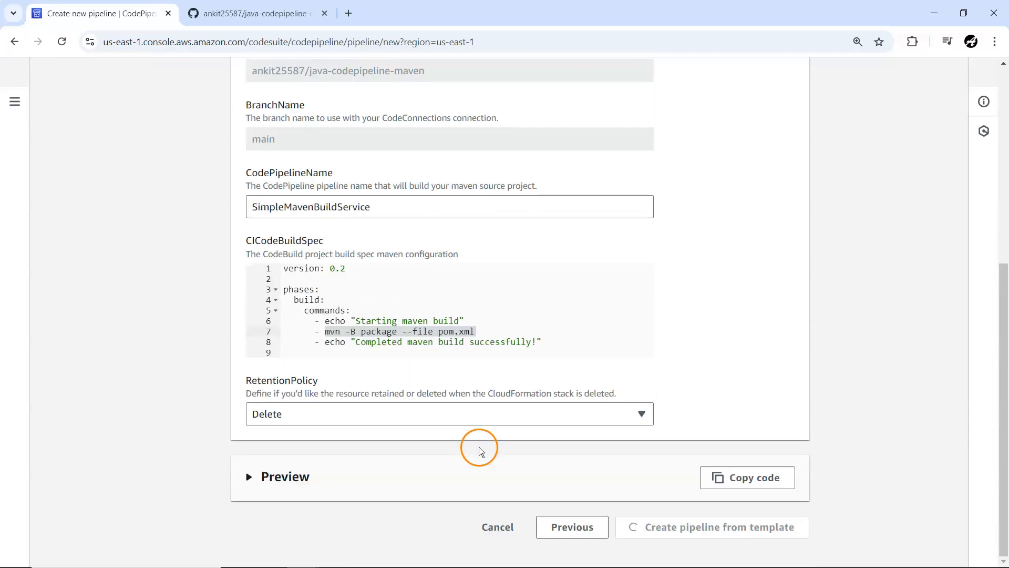
{"action": "scroll", "coordinate": [481, 447], "scroll_direction": "up", "scroll_amount": 5}
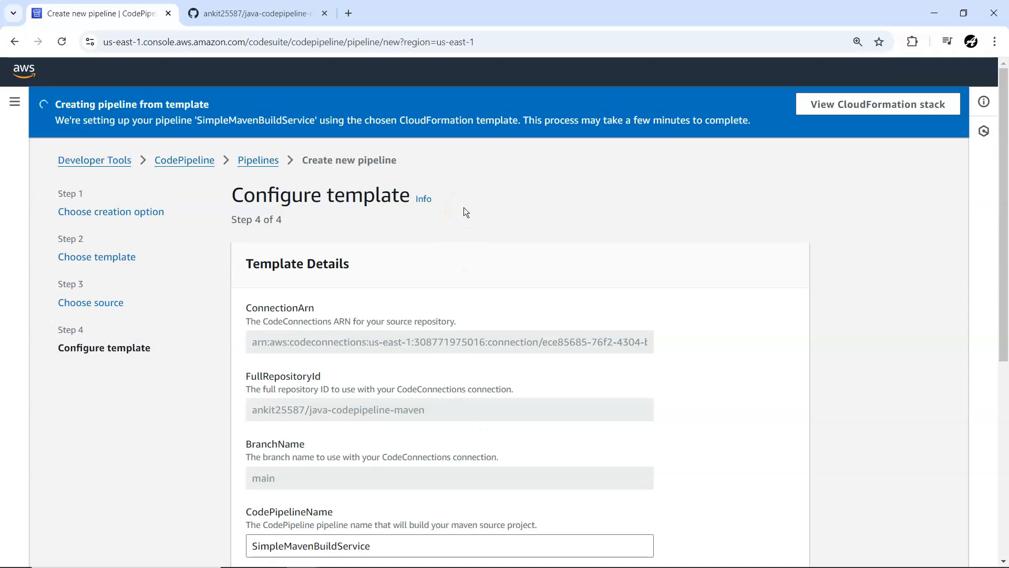
{"action": "scroll", "coordinate": [463, 207], "scroll_direction": "down", "scroll_amount": 6}
{"action": "scroll", "coordinate": [443, 368], "scroll_direction": "down", "scroll_amount": 6}
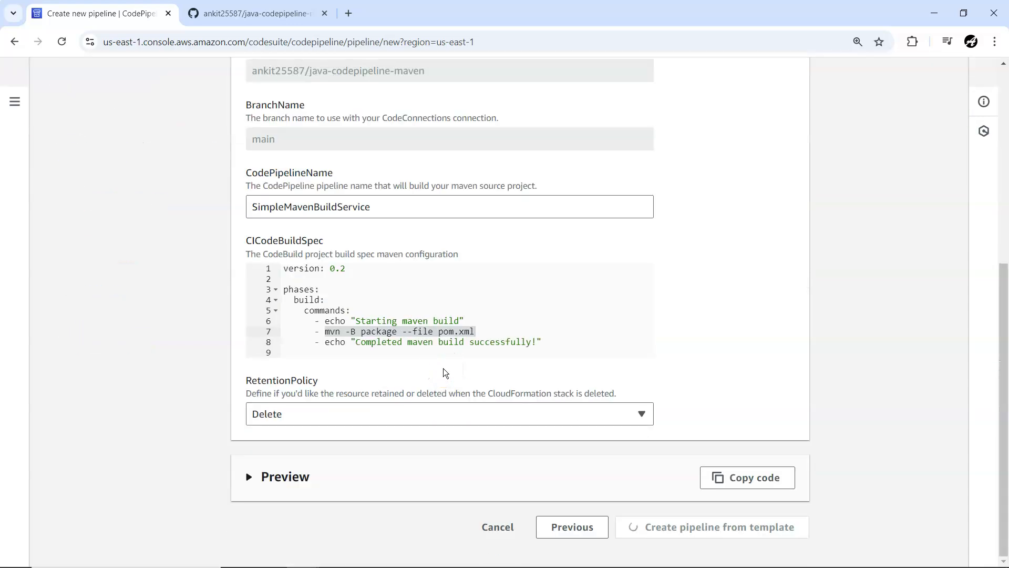
{"action": "left_click", "coordinate": [607, 365]}
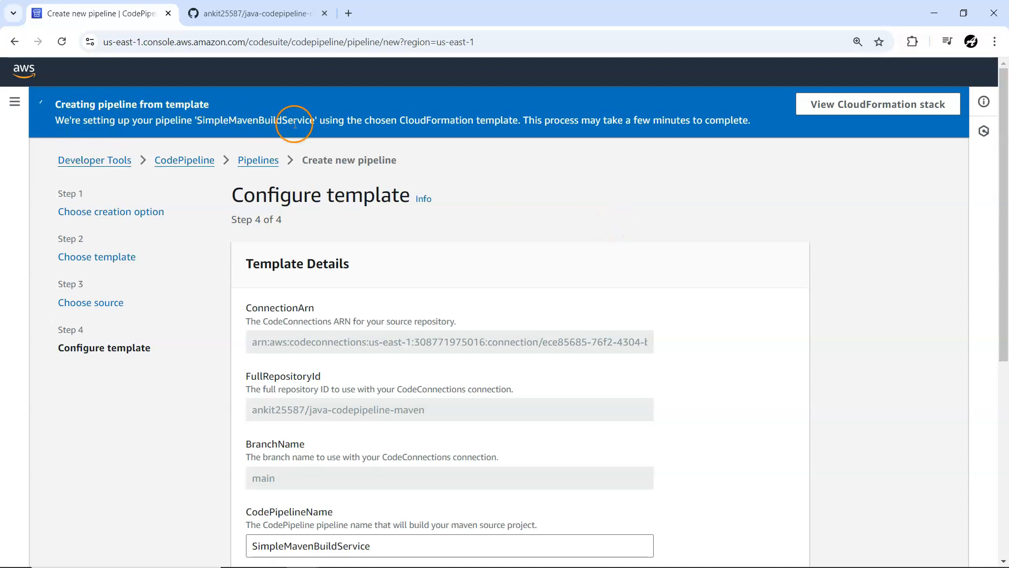
{"action": "double_click", "coordinate": [232, 123]}
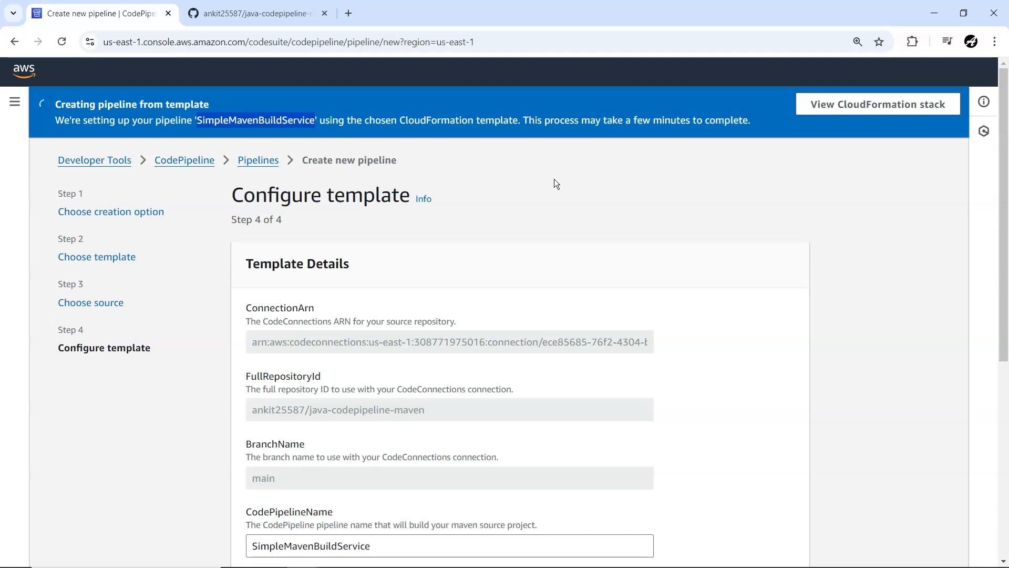
{"action": "right_click", "coordinate": [843, 101]}
{"action": "left_click", "coordinate": [906, 169]}
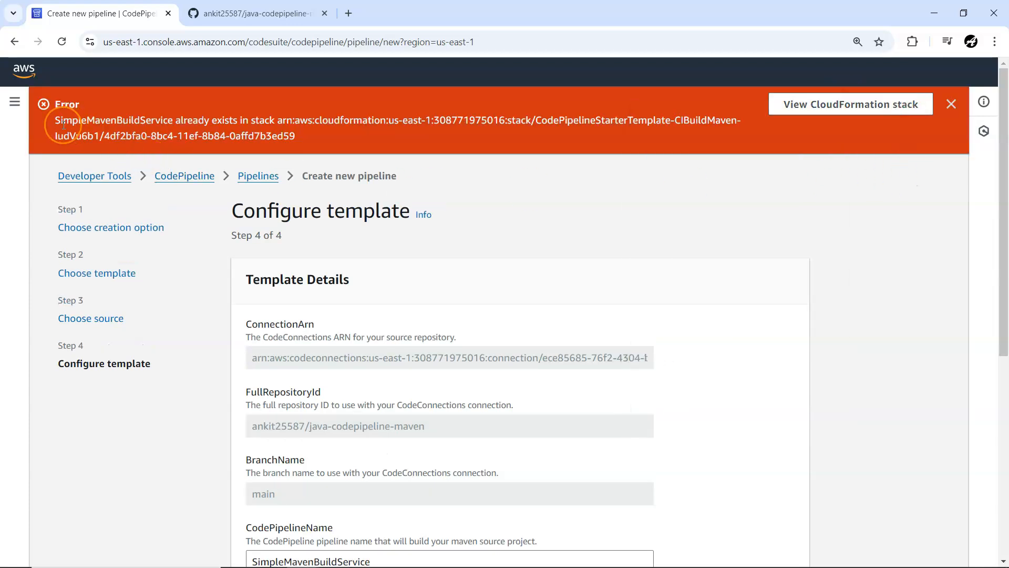
Step: Set CodePipelineName to SimpleMavenBuildService1 and create the pipeline from the template
{"action": "scroll", "coordinate": [496, 222], "scroll_direction": "down", "scroll_amount": 5}
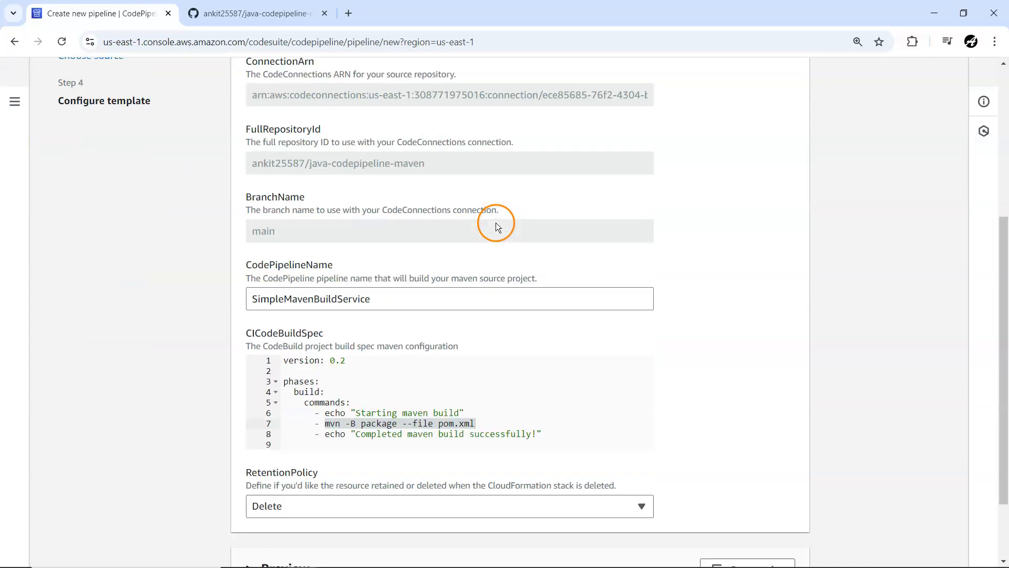
{"action": "left_click", "coordinate": [389, 299]}
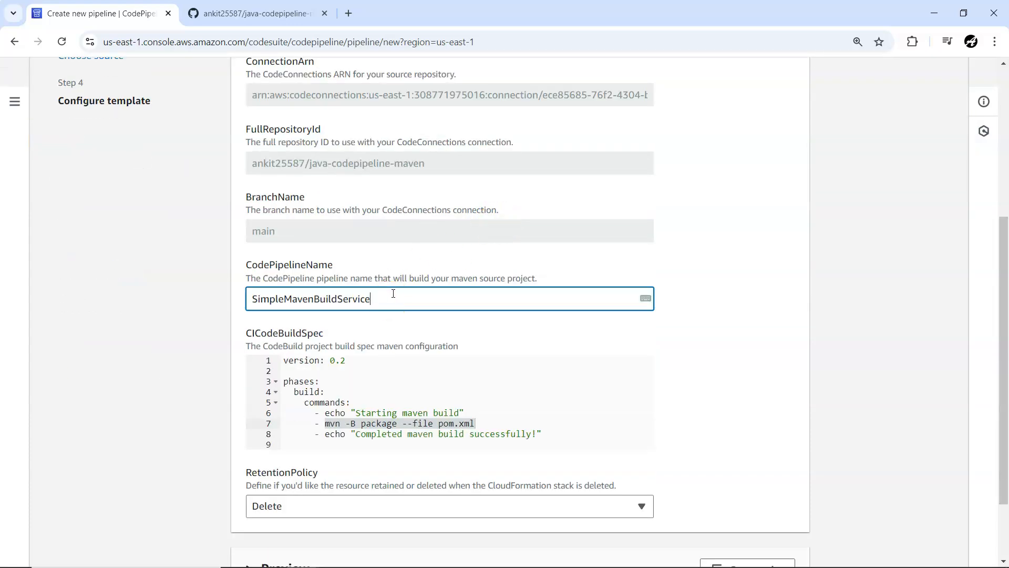
{"action": "scroll", "coordinate": [491, 333], "scroll_direction": "down", "scroll_amount": 2}
{"action": "left_click", "coordinate": [674, 518]}
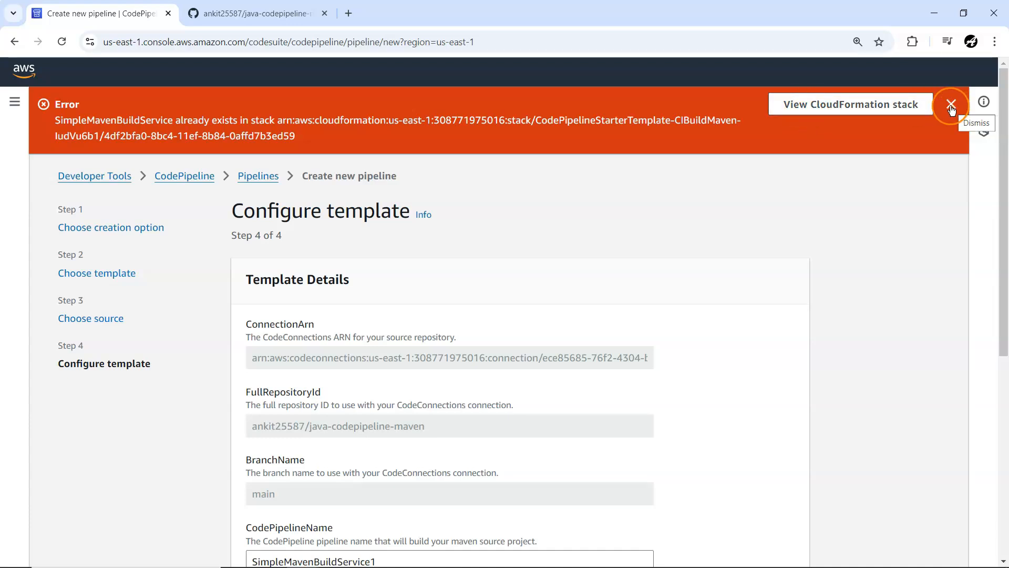
Step: Open the CloudFormation stack linked from the pipeline error, then return to the pipeline template configuration
{"action": "left_click", "coordinate": [897, 108]}
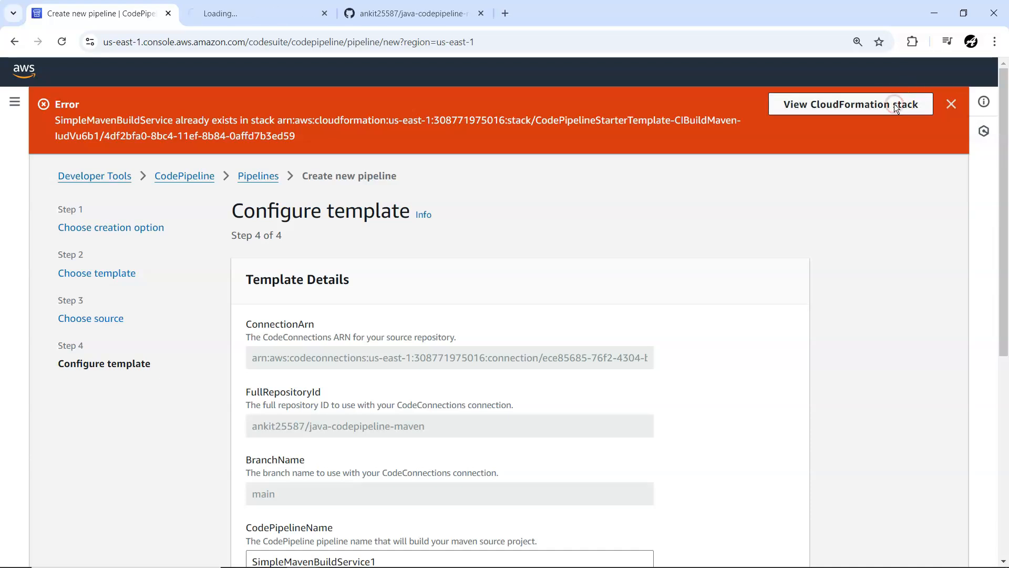
{"action": "left_click", "coordinate": [258, 11]}
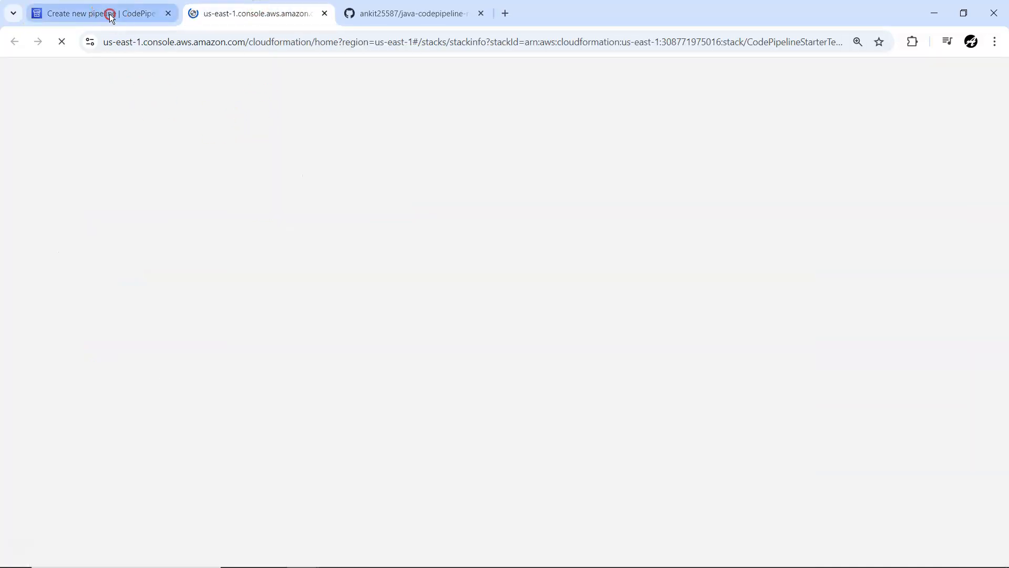
{"action": "left_click", "coordinate": [108, 13]}
Step: Try submitting the SimpleMavenBuildService1 template configuration again to create the pipeline
{"action": "scroll", "coordinate": [335, 290], "scroll_direction": "down", "scroll_amount": 5}
{"action": "scroll", "coordinate": [638, 440], "scroll_direction": "up", "scroll_amount": 5}
{"action": "scroll", "coordinate": [638, 440], "scroll_direction": "down", "scroll_amount": 5}
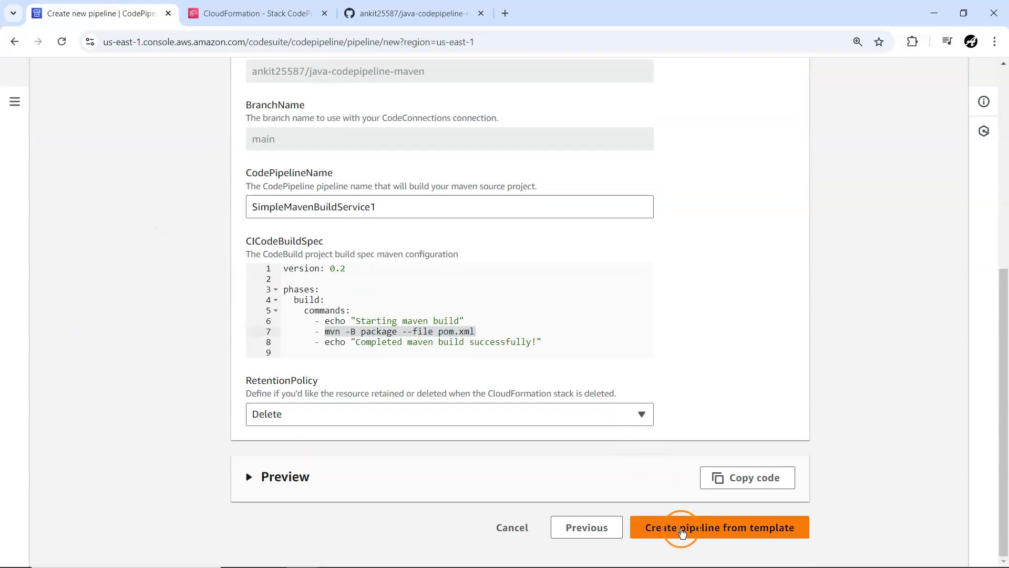
{"action": "left_click", "coordinate": [682, 532]}
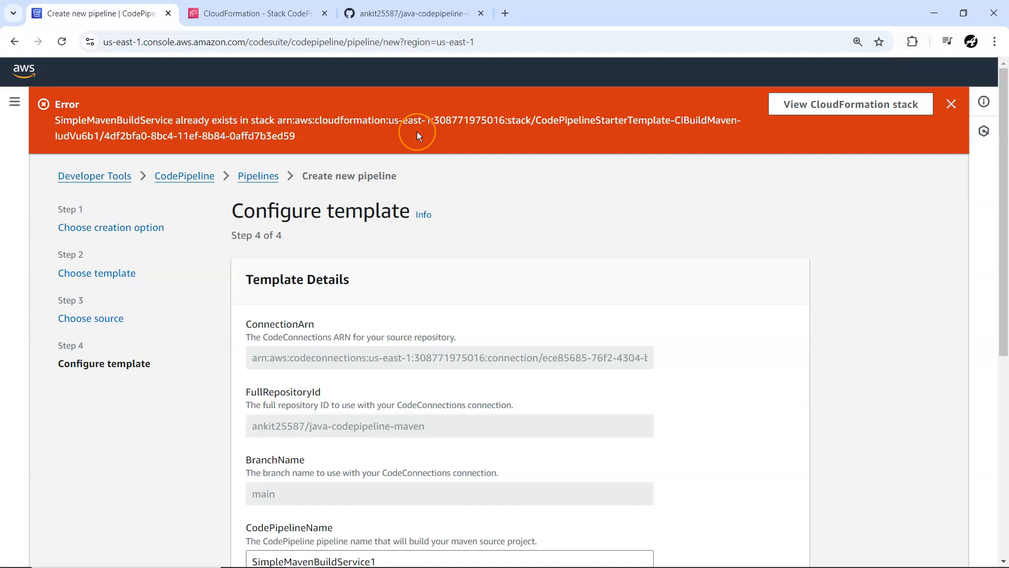
Step: Examine the stack info in CloudFormation for the rolled-back CIBuildMaven stack and the newest CIBuildMaven stack
{"action": "left_click", "coordinate": [417, 131]}
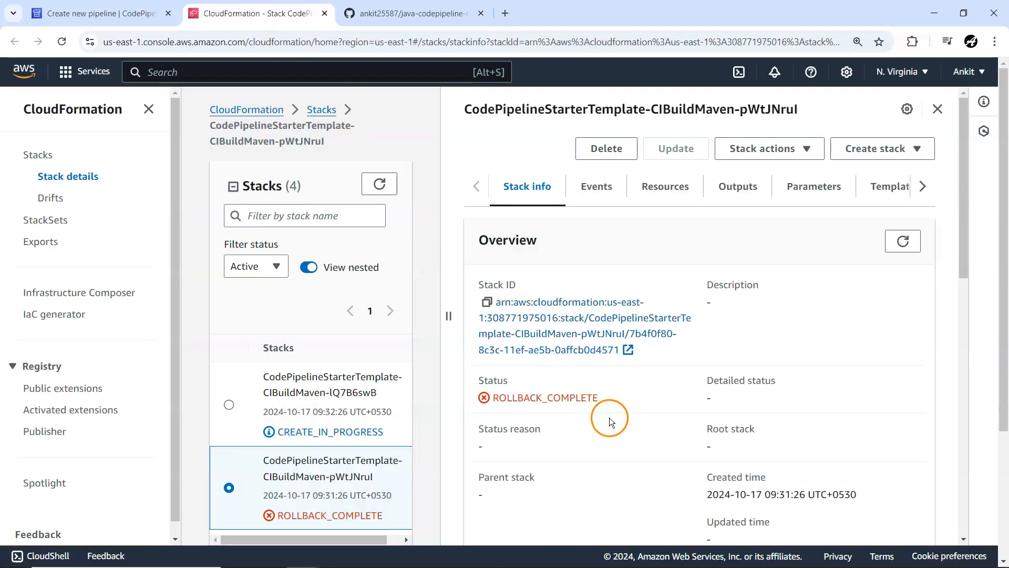
{"action": "scroll", "coordinate": [594, 403], "scroll_direction": "down", "scroll_amount": 5}
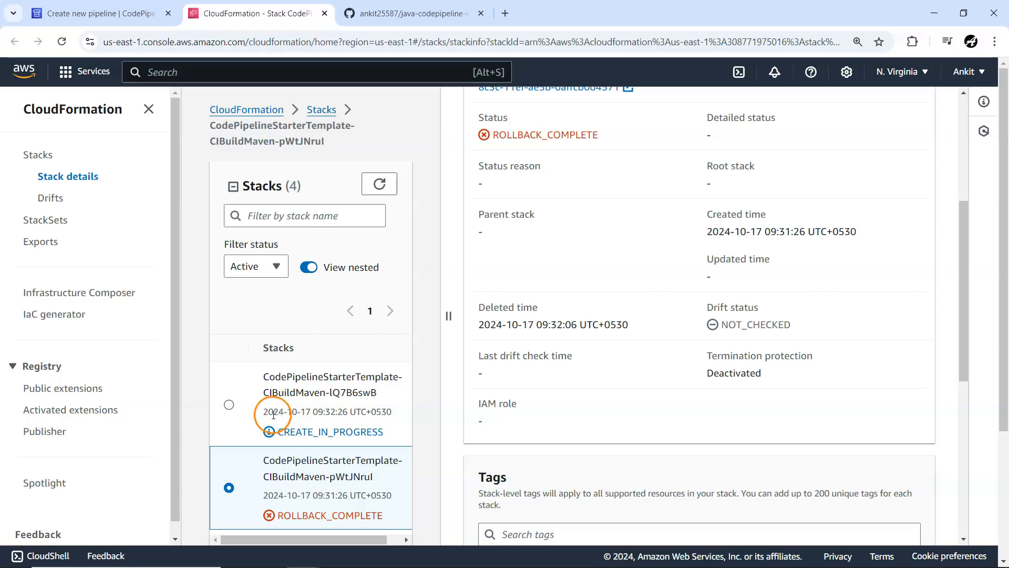
{"action": "left_click", "coordinate": [230, 404]}
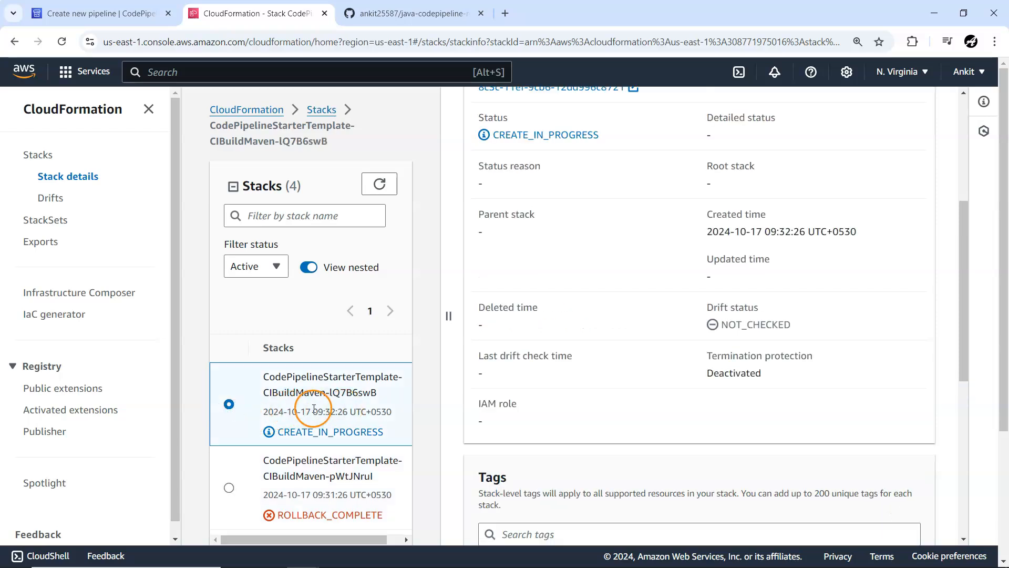
{"action": "scroll", "coordinate": [562, 412], "scroll_direction": "down", "scroll_amount": 5}
{"action": "scroll", "coordinate": [565, 414], "scroll_direction": "up", "scroll_amount": 9}
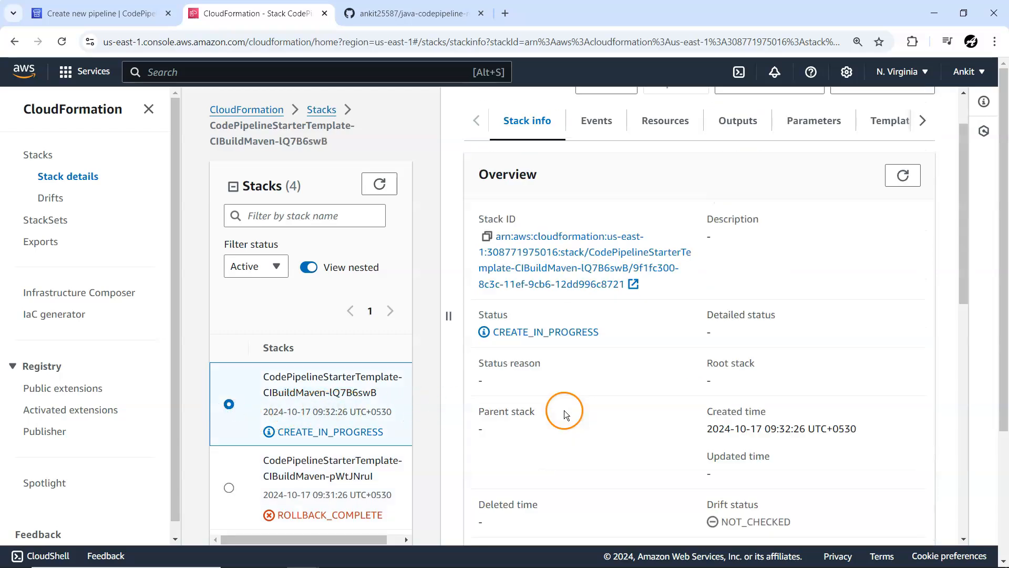
{"action": "scroll", "coordinate": [564, 413], "scroll_direction": "up", "scroll_amount": 2}
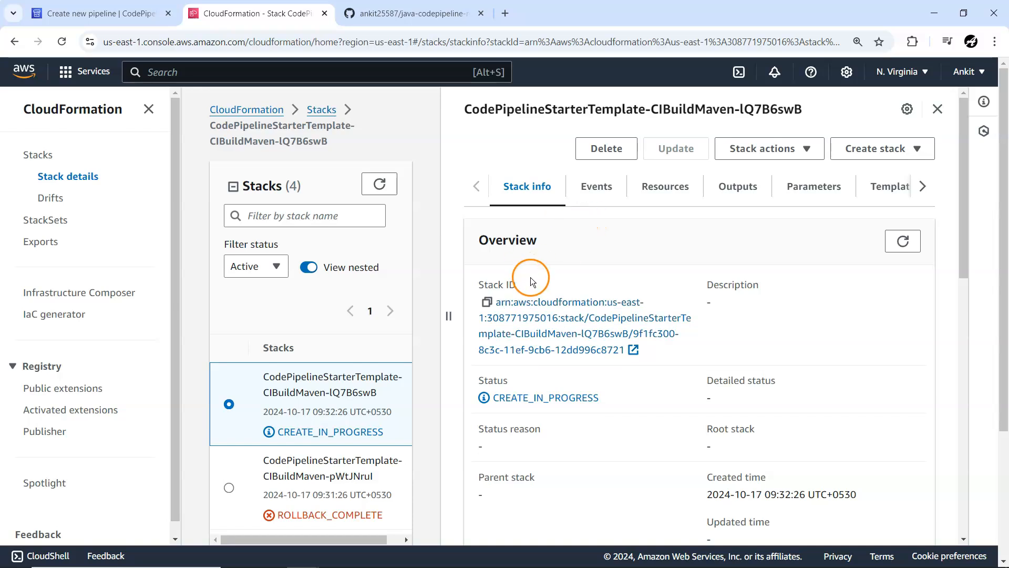
{"action": "scroll", "coordinate": [533, 281], "scroll_direction": "down", "scroll_amount": 3}
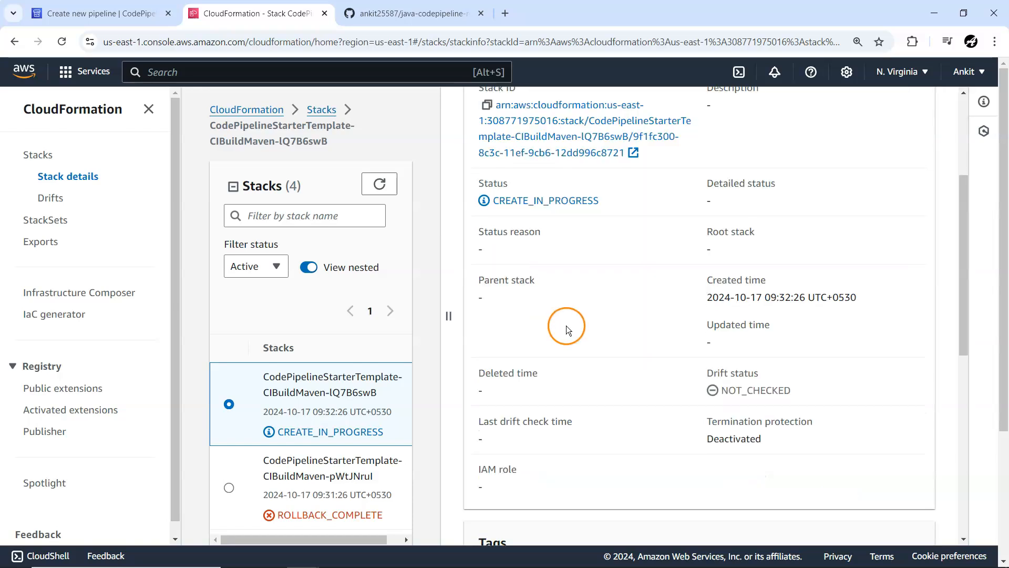
Step: Return to the pipeline wizard, go back through the source settings, and try once more to create SimpleMavenBuildService1 from the template
{"action": "left_click", "coordinate": [99, 16]}
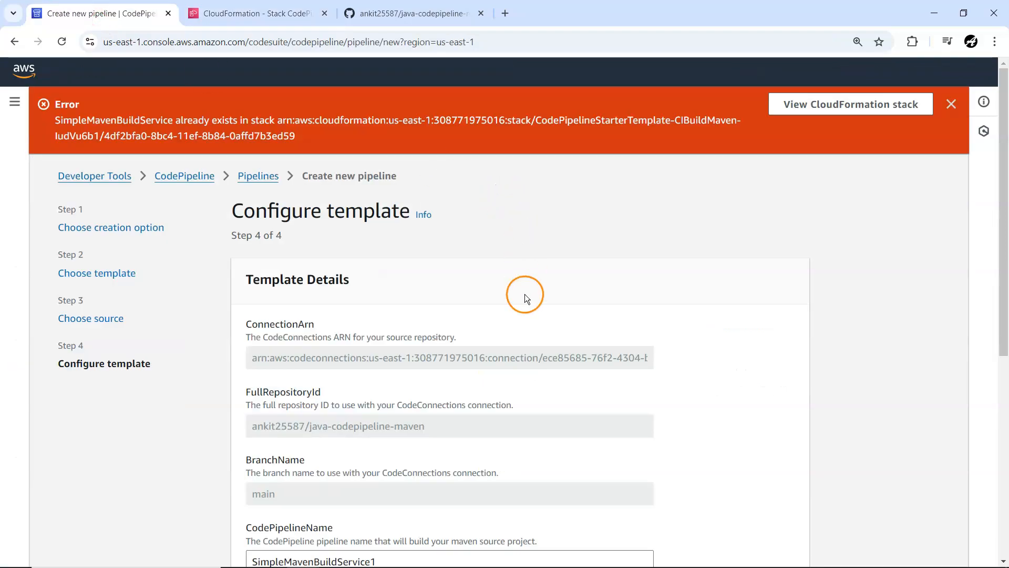
{"action": "scroll", "coordinate": [527, 303], "scroll_direction": "down", "scroll_amount": 6}
{"action": "scroll", "coordinate": [527, 302], "scroll_direction": "up", "scroll_amount": 6}
{"action": "scroll", "coordinate": [599, 333], "scroll_direction": "down", "scroll_amount": 1}
{"action": "scroll", "coordinate": [601, 337], "scroll_direction": "down", "scroll_amount": 5}
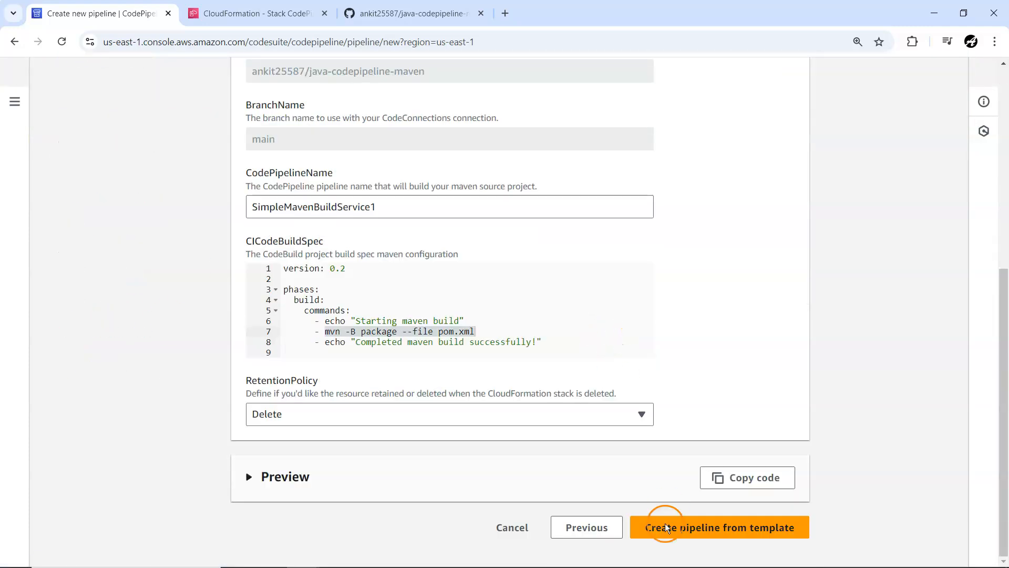
{"action": "left_click", "coordinate": [581, 527]}
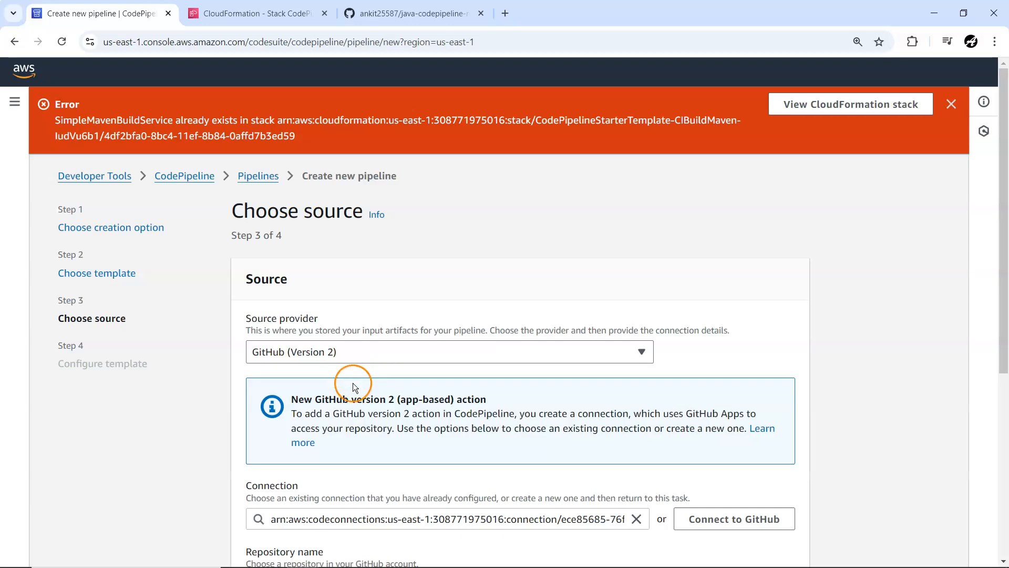
{"action": "scroll", "coordinate": [399, 415], "scroll_direction": "down", "scroll_amount": 5}
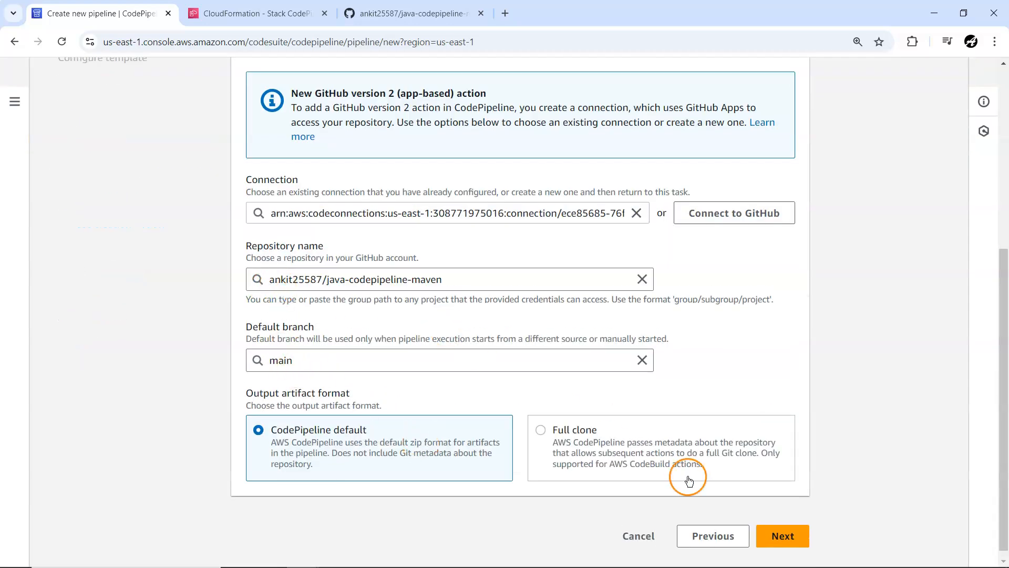
{"action": "left_click", "coordinate": [783, 536]}
{"action": "scroll", "coordinate": [452, 360], "scroll_direction": "down", "scroll_amount": 5}
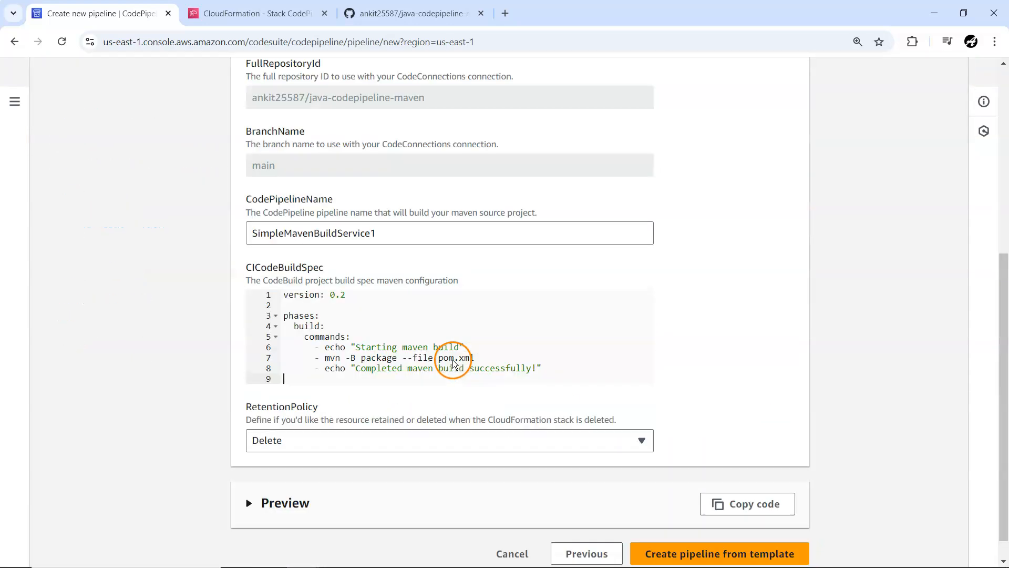
{"action": "left_click", "coordinate": [701, 554]}
Step: Reload the CloudFormation stack details and compare the CIBuildMaven stack statuses with the pipeline creation page
{"action": "left_click", "coordinate": [252, 13]}
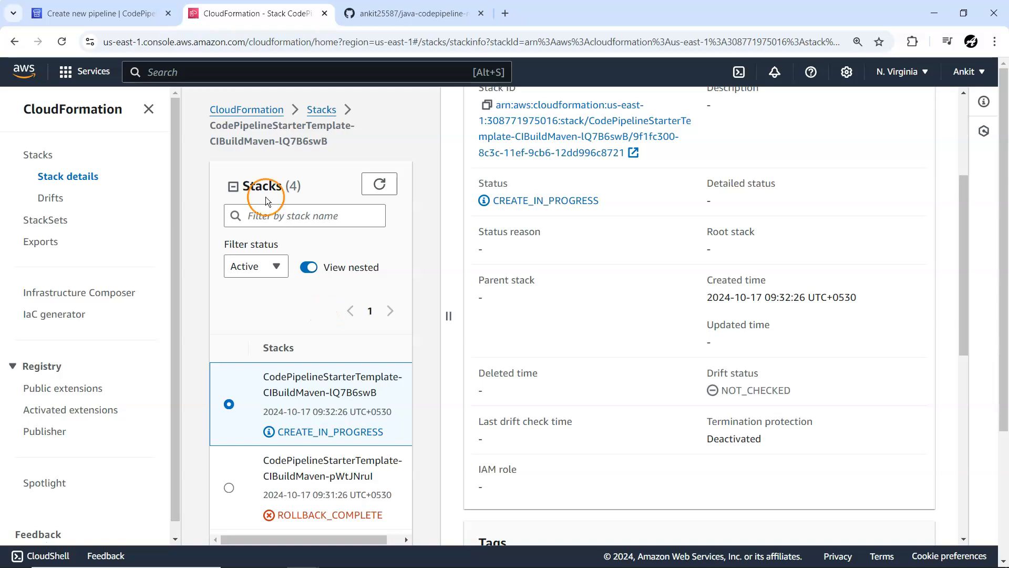
{"action": "left_click", "coordinate": [61, 43]}
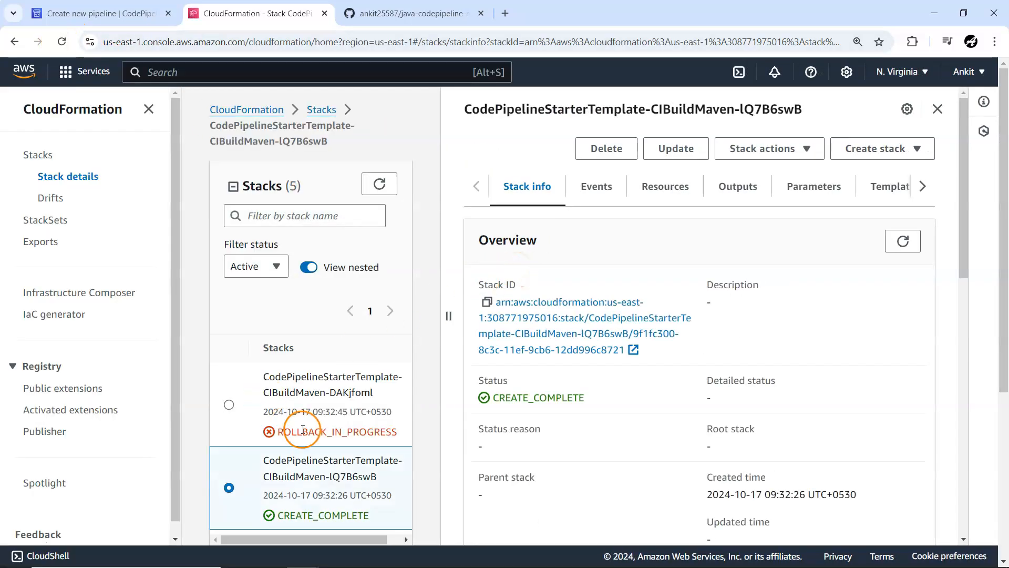
{"action": "left_click", "coordinate": [45, 13]}
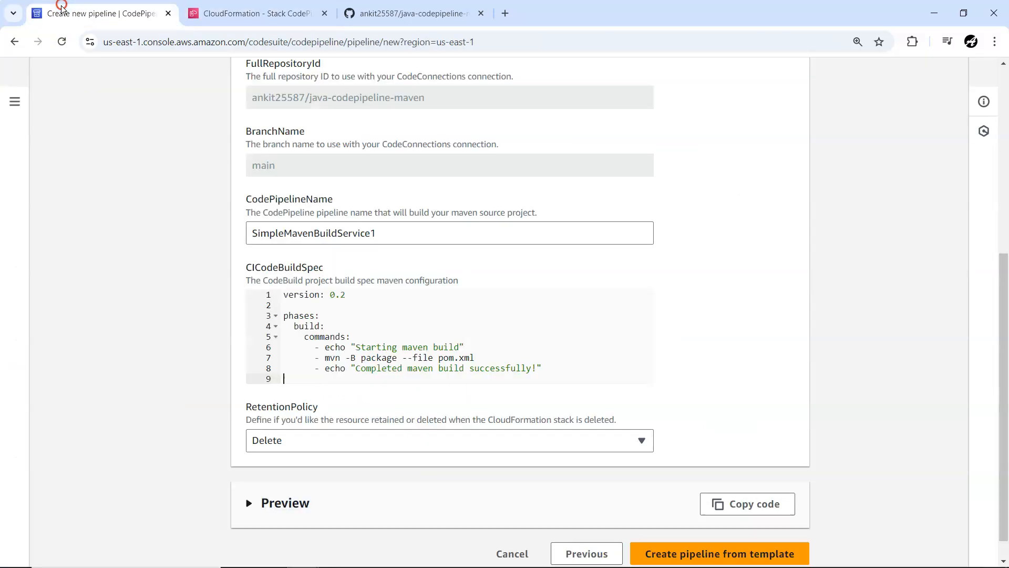
{"action": "left_click", "coordinate": [256, 13]}
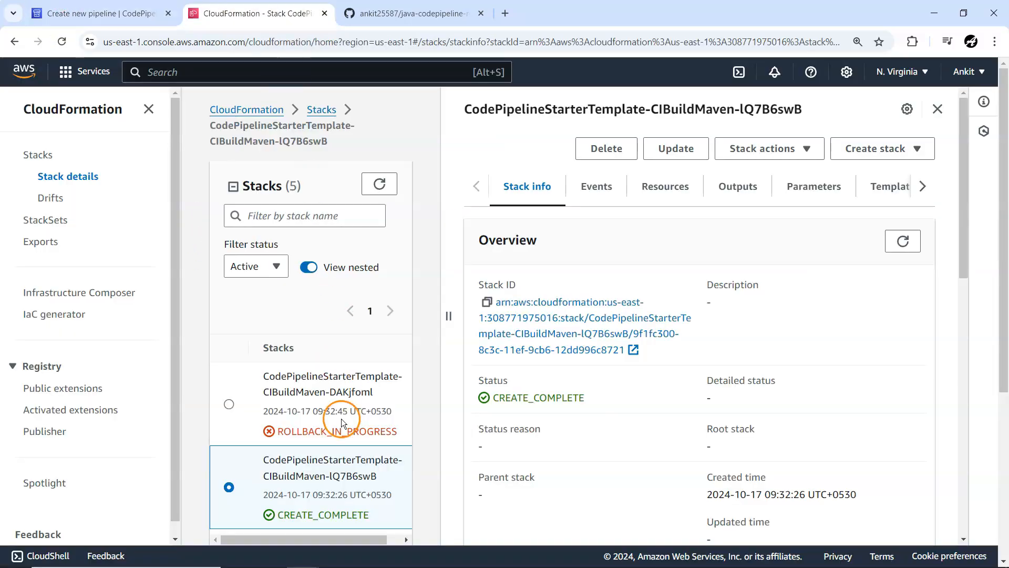
Step: Examine the overview of the newest CIBuildMaven stack in CloudFormation and return to the pipeline creation page
{"action": "left_click", "coordinate": [229, 408]}
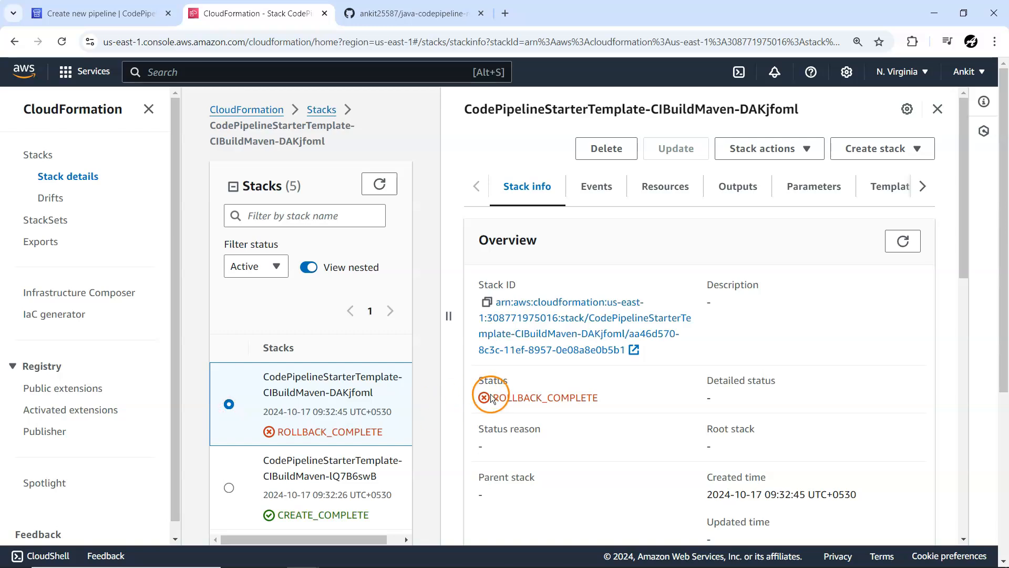
{"action": "scroll", "coordinate": [368, 402], "scroll_direction": "down", "scroll_amount": 3}
{"action": "scroll", "coordinate": [376, 431], "scroll_direction": "up", "scroll_amount": 3}
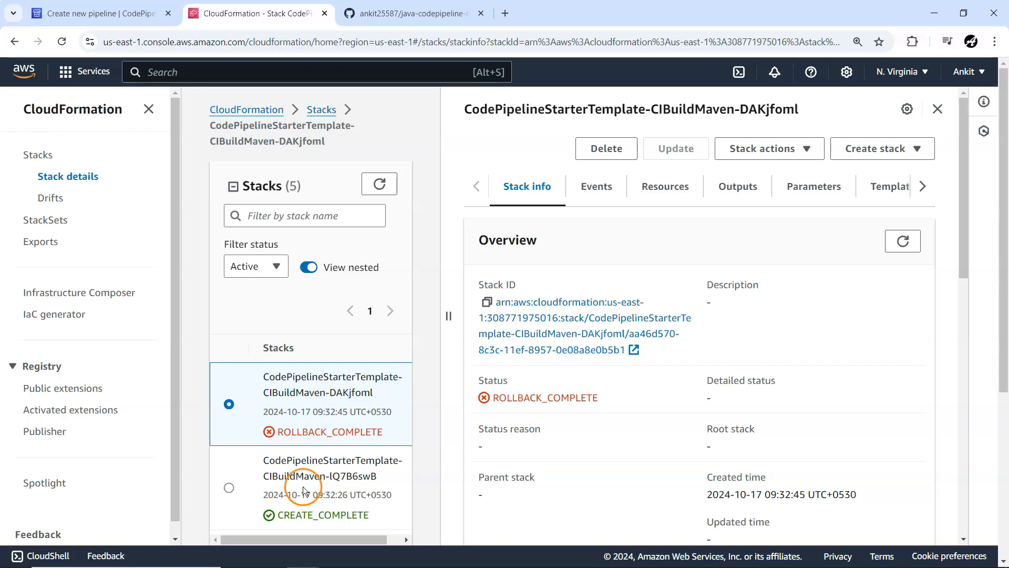
{"action": "left_click", "coordinate": [90, 18]}
{"action": "scroll", "coordinate": [159, 255], "scroll_direction": "up", "scroll_amount": 6}
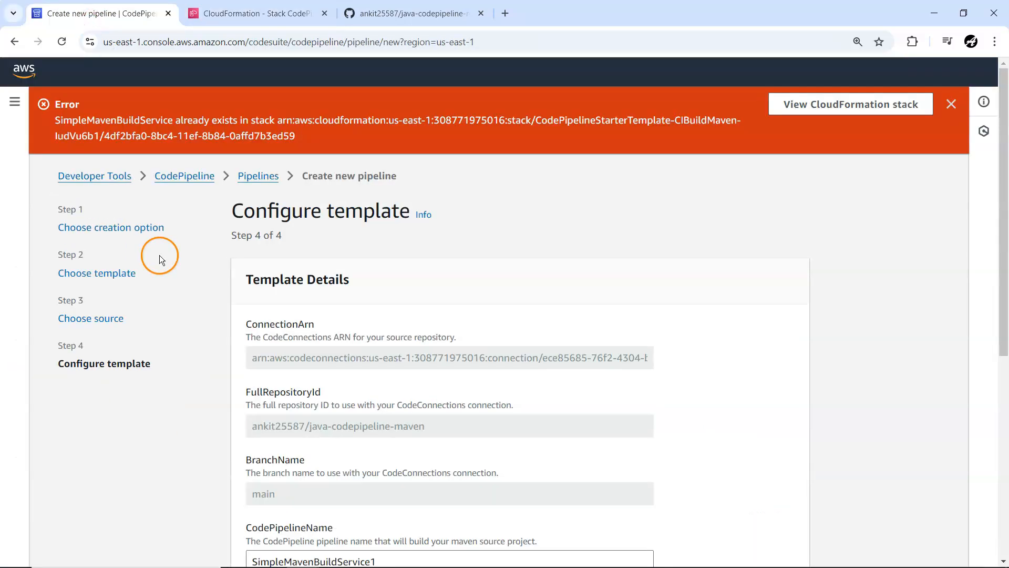
Step: Open CodePipeline in a separate browser tab and open the SimpleMavenBuildService1 pipeline from the pipelines list
{"action": "right_click", "coordinate": [173, 180]}
{"action": "left_click", "coordinate": [190, 190]}
{"action": "left_click", "coordinate": [429, 16]}
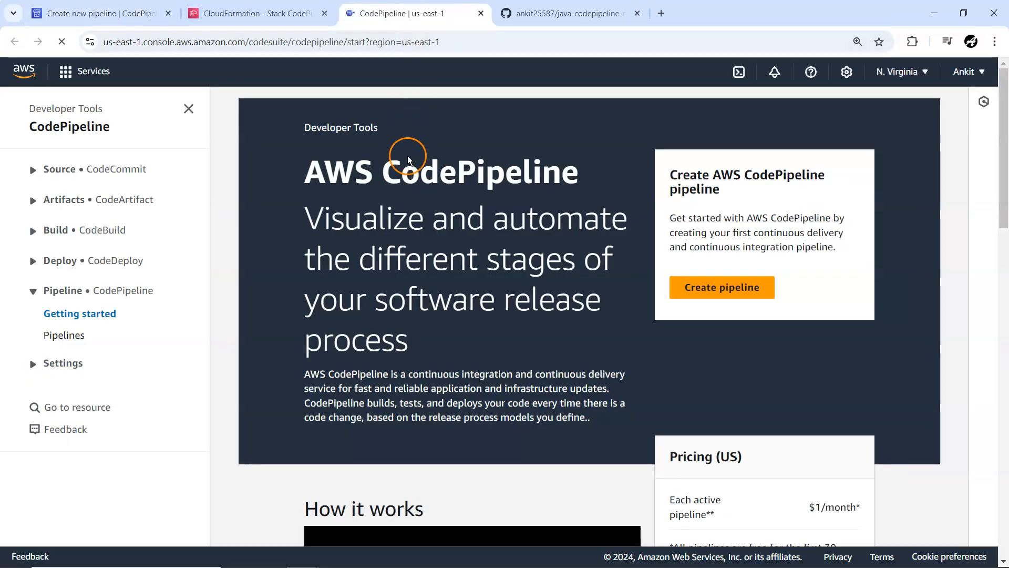
{"action": "left_click", "coordinate": [67, 337]}
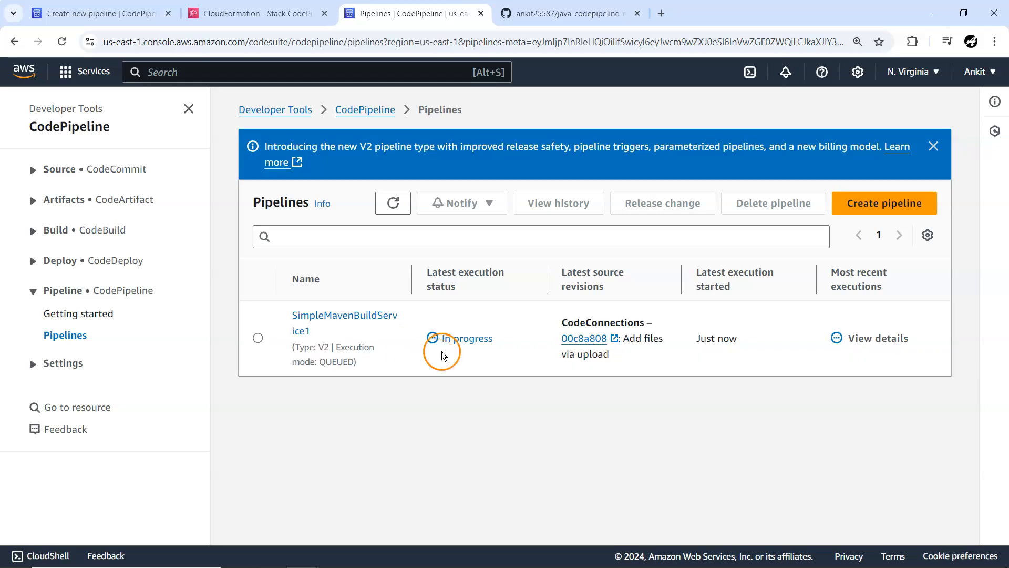
{"action": "left_click", "coordinate": [344, 314]}
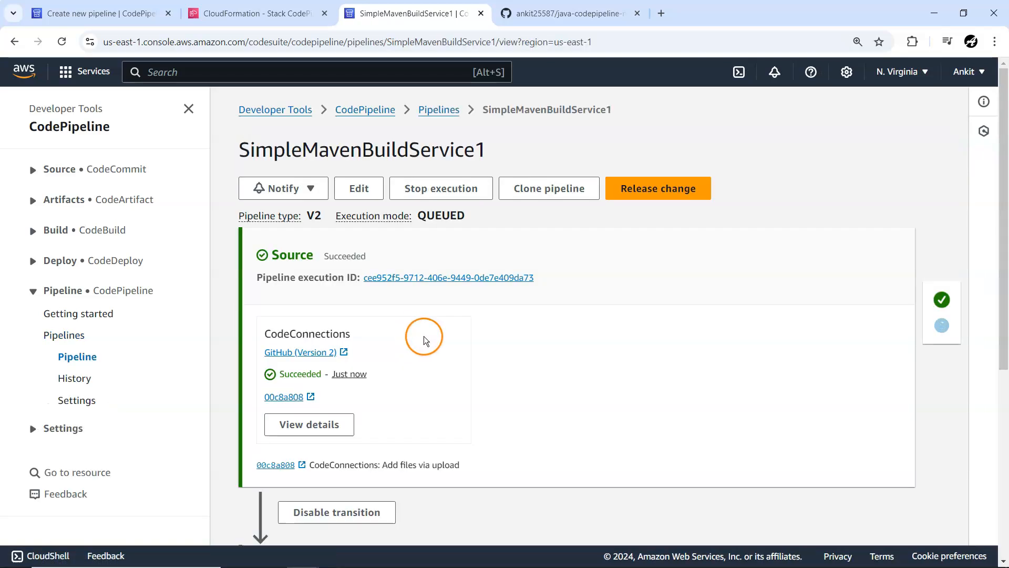
Step: Open the execution details of the CI_Maven_Build action and read the opening phases of its build log
{"action": "scroll", "coordinate": [437, 344], "scroll_direction": "down", "scroll_amount": 3}
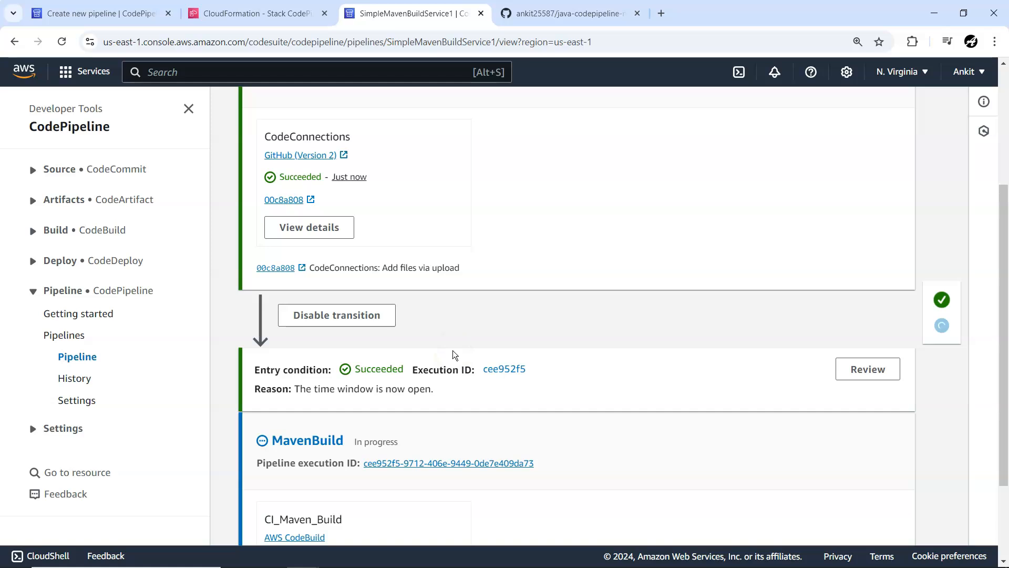
{"action": "scroll", "coordinate": [452, 352], "scroll_direction": "down", "scroll_amount": 2}
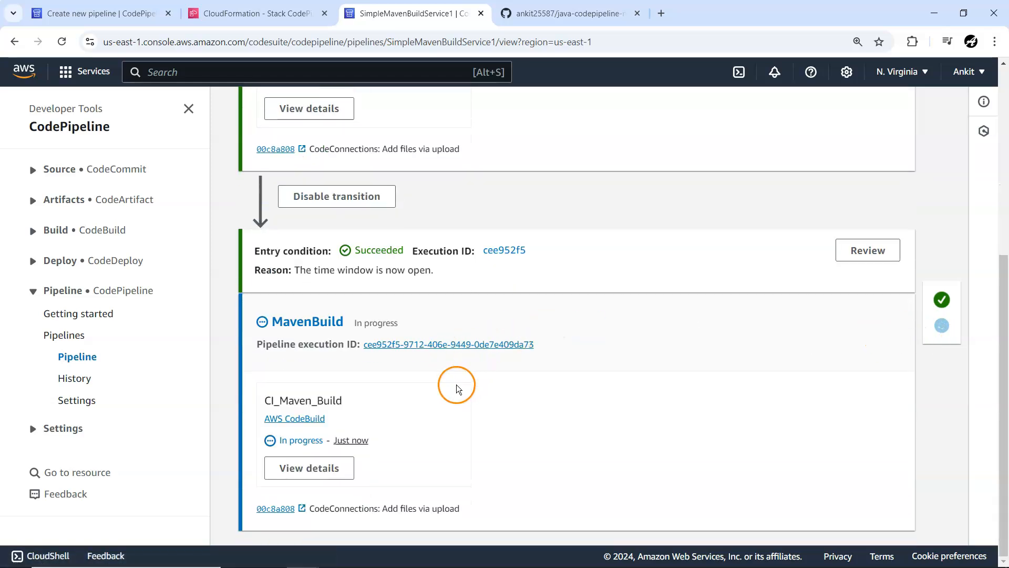
{"action": "left_click", "coordinate": [315, 469]}
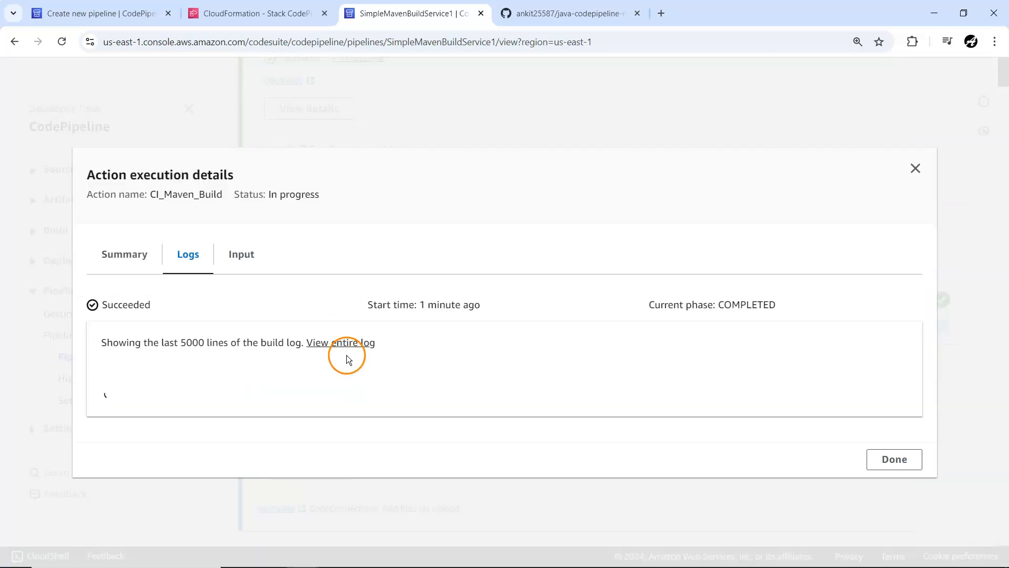
{"action": "scroll", "coordinate": [281, 365], "scroll_direction": "down", "scroll_amount": 5}
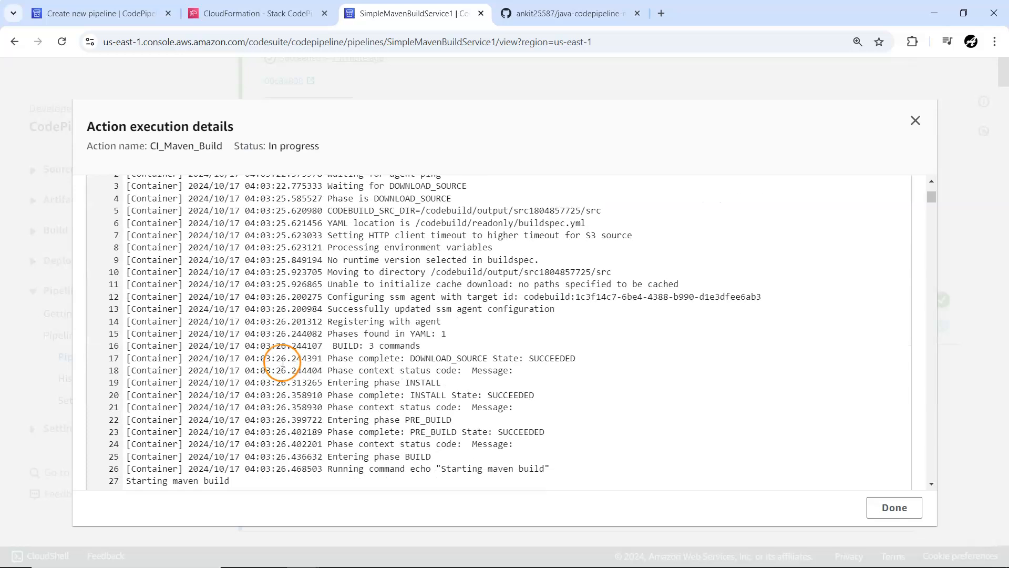
{"action": "scroll", "coordinate": [282, 363], "scroll_direction": "down", "scroll_amount": 2}
{"action": "scroll", "coordinate": [276, 358], "scroll_direction": "up", "scroll_amount": 1}
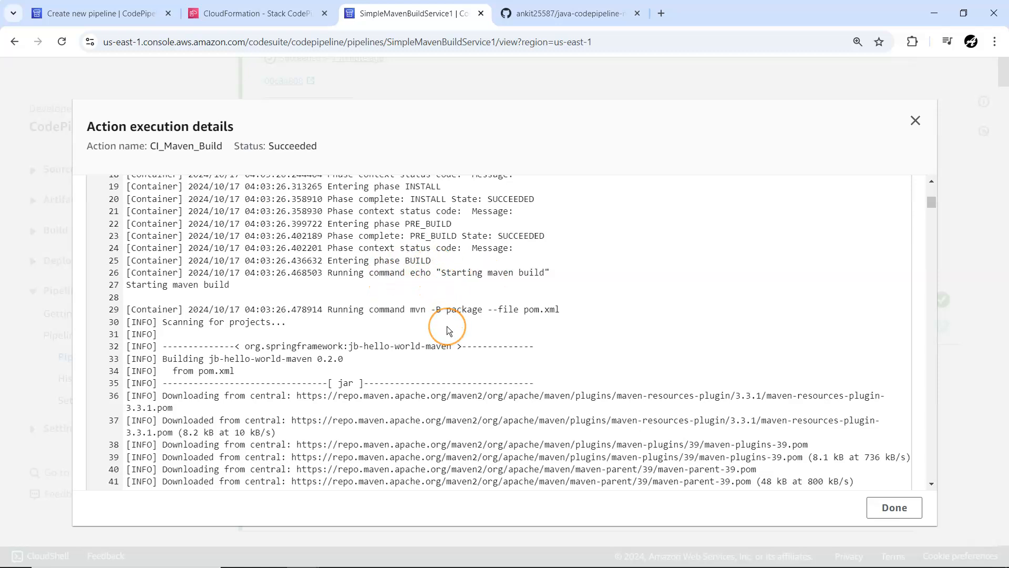
{"action": "scroll", "coordinate": [449, 329], "scroll_direction": "down", "scroll_amount": 15}
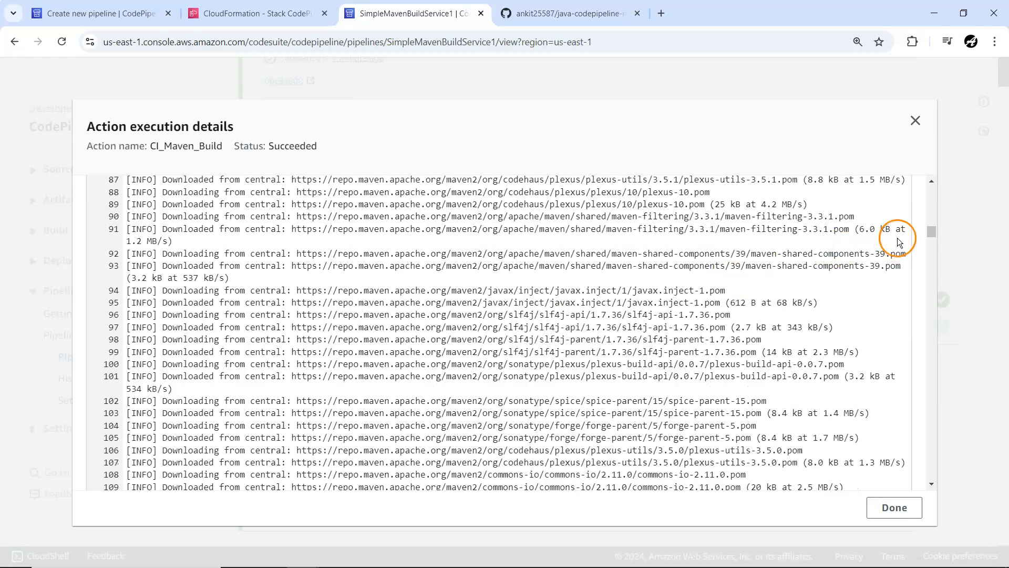
Step: Read the end of the CI_Maven_Build log, highlight the jar file name jb-hello-world-maven-0.2.0.jar, and close the details
{"action": "left_click_drag", "start_coordinate": [932, 233], "coordinate": [929, 407]}
{"action": "scroll", "coordinate": [399, 371], "scroll_direction": "down", "scroll_amount": 12}
{"action": "scroll", "coordinate": [399, 371], "scroll_direction": "down", "scroll_amount": 20}
{"action": "scroll", "coordinate": [295, 220], "scroll_direction": "up", "scroll_amount": 2}
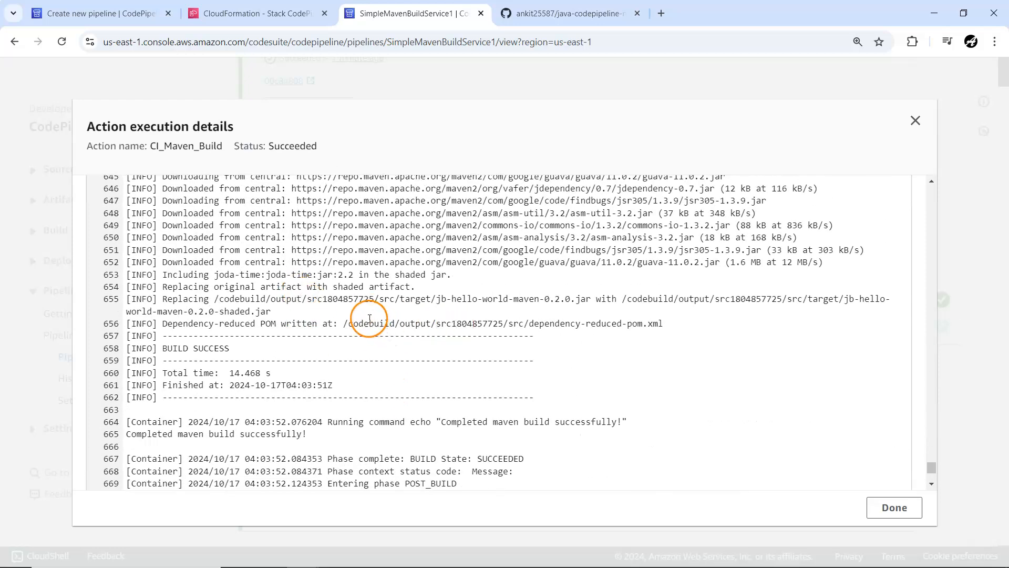
{"action": "left_click", "coordinate": [438, 299]}
{"action": "left_click_drag", "start_coordinate": [439, 299], "coordinate": [521, 299]}
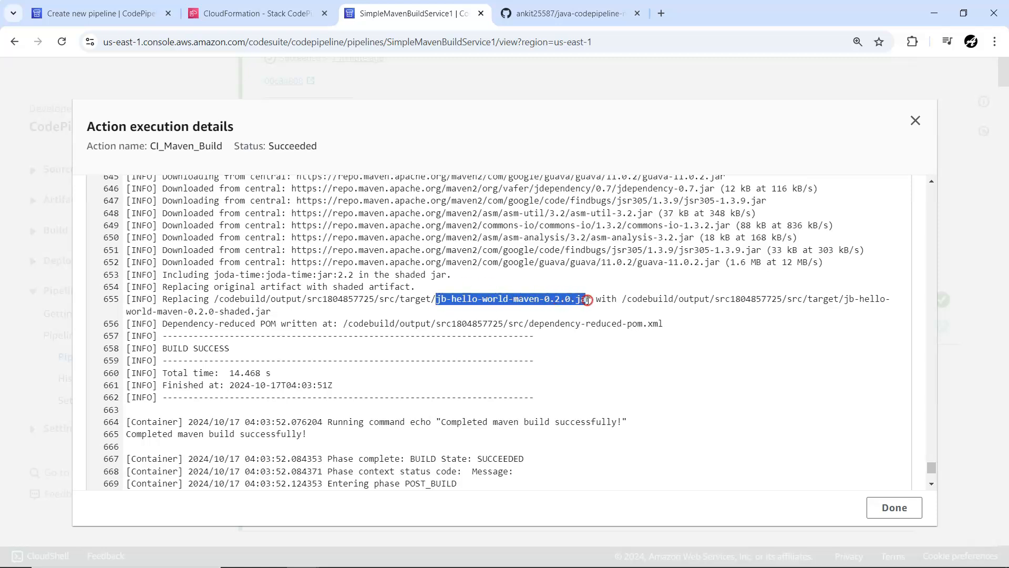
{"action": "left_click", "coordinate": [905, 506]}
{"action": "scroll", "coordinate": [448, 398], "scroll_direction": "up", "scroll_amount": 5}
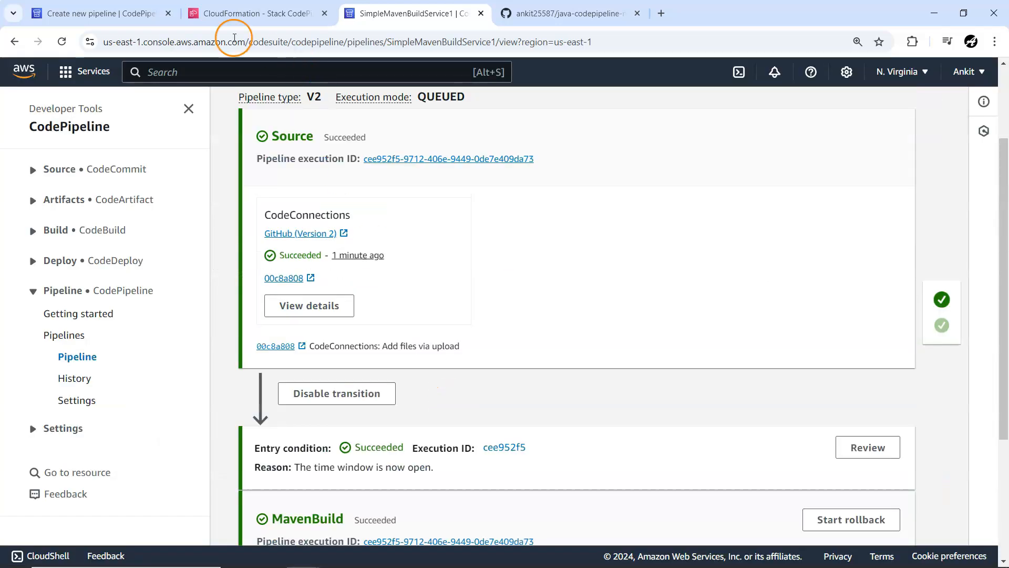
Step: Switch to the java-codepipeline-maven repository on GitHub, open pom.xml for editing, and set the project version to 0.4.0
{"action": "left_click", "coordinate": [560, 11]}
{"action": "left_click", "coordinate": [109, 371]}
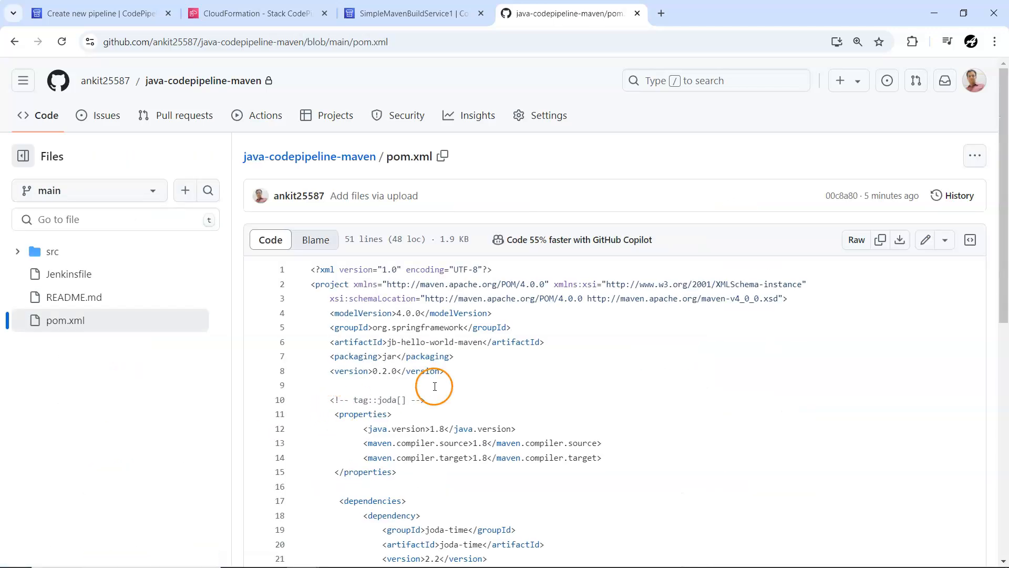
{"action": "left_click", "coordinate": [924, 241]}
{"action": "scroll", "coordinate": [454, 347], "scroll_direction": "down", "scroll_amount": 3}
{"action": "scroll", "coordinate": [455, 347], "scroll_direction": "up", "scroll_amount": 3}
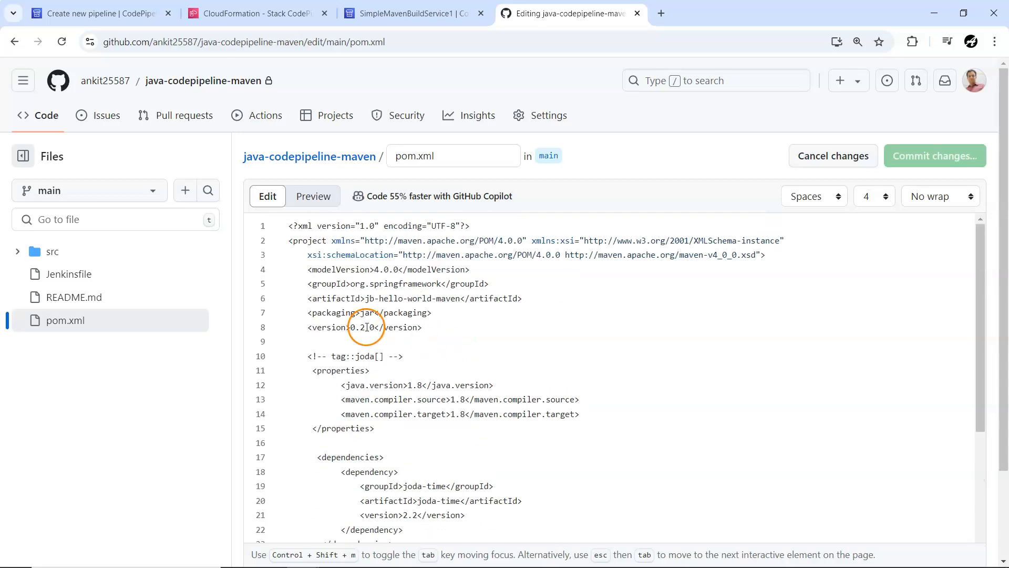
{"action": "key", "text": "BackSpace"}
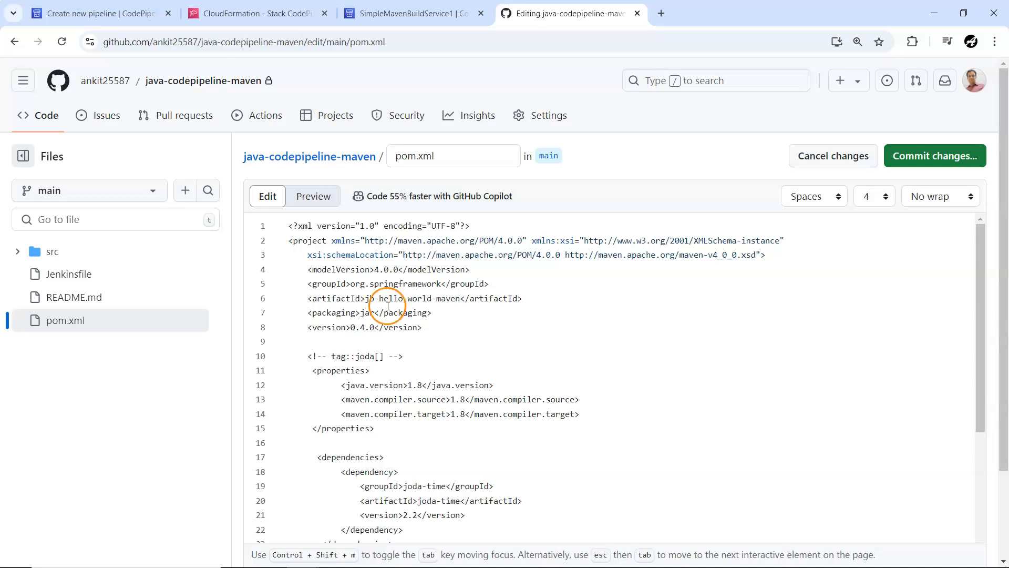
Step: Change the project artifactId in pom.xml to jb-hello-world-maven-aws and commit directly to the main branch with the message "Update pom.xml"
{"action": "left_click", "coordinate": [461, 298]}
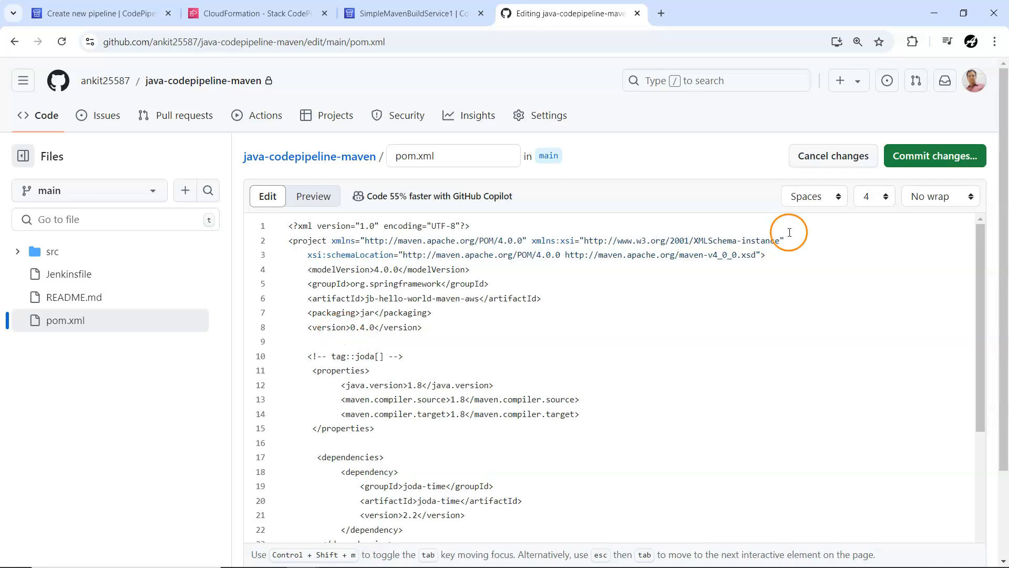
{"action": "left_click", "coordinate": [902, 167]}
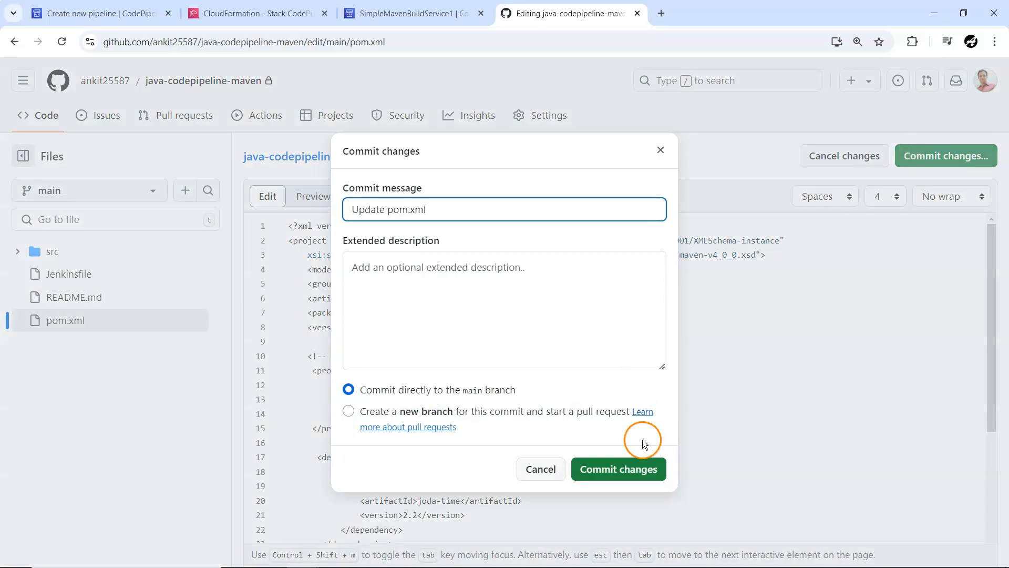
{"action": "left_click", "coordinate": [629, 467]}
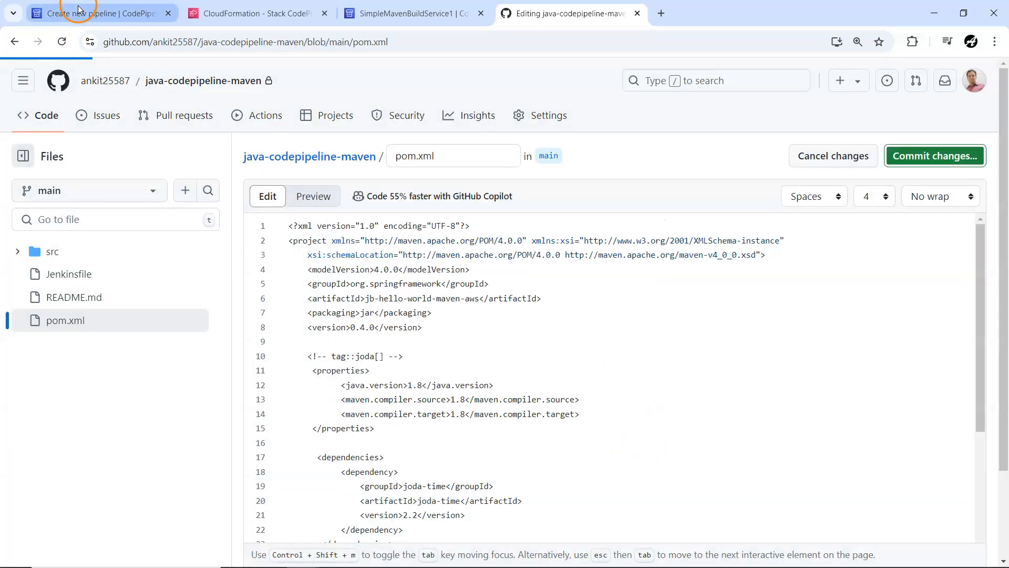
Step: Return to the SimpleMavenBuildService1 pipeline and open its newest execution from the execution history
{"action": "left_click", "coordinate": [79, 9]}
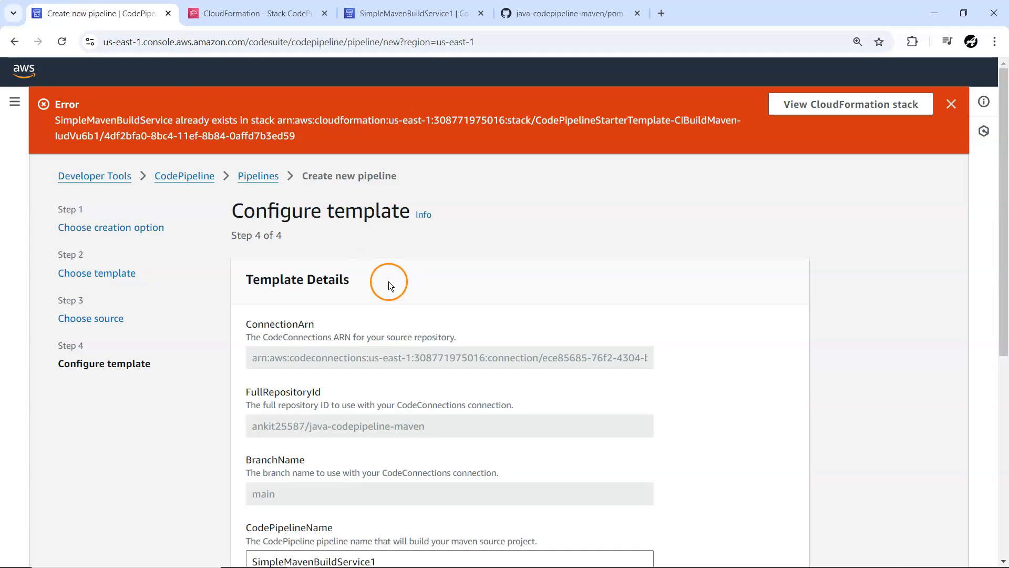
{"action": "left_click", "coordinate": [412, 13]}
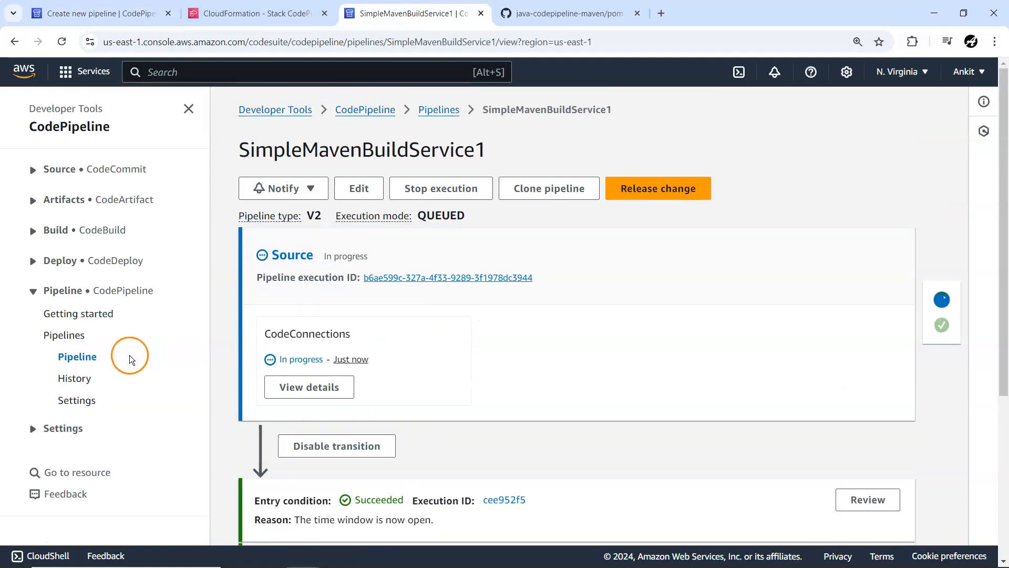
{"action": "left_click", "coordinate": [76, 378]}
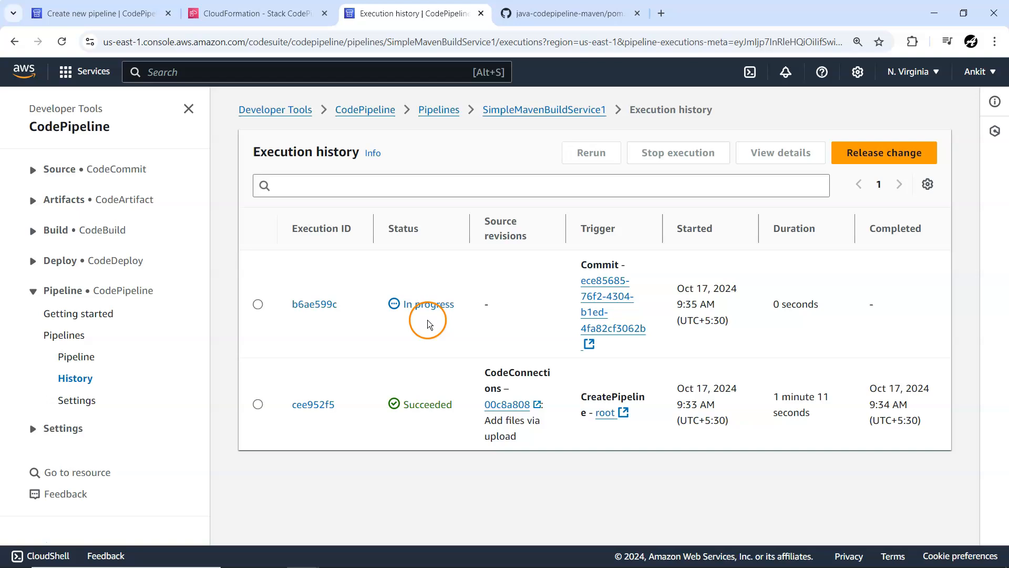
{"action": "left_click", "coordinate": [330, 306]}
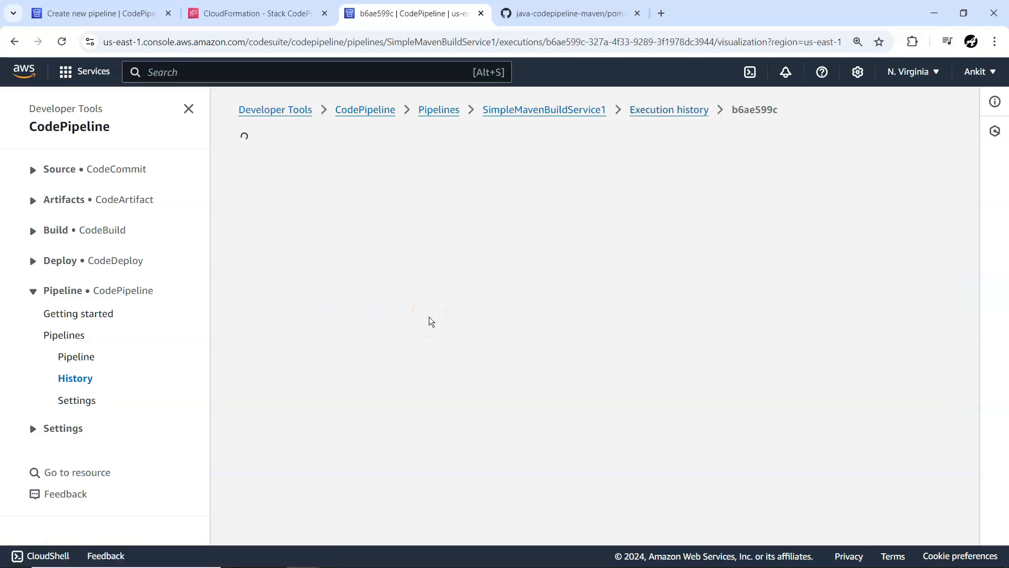
Step: Check the CI_Maven_Build action's logs for the newest pipeline execution, closing and reopening the details while the build is running
{"action": "scroll", "coordinate": [429, 316], "scroll_direction": "down", "scroll_amount": 5}
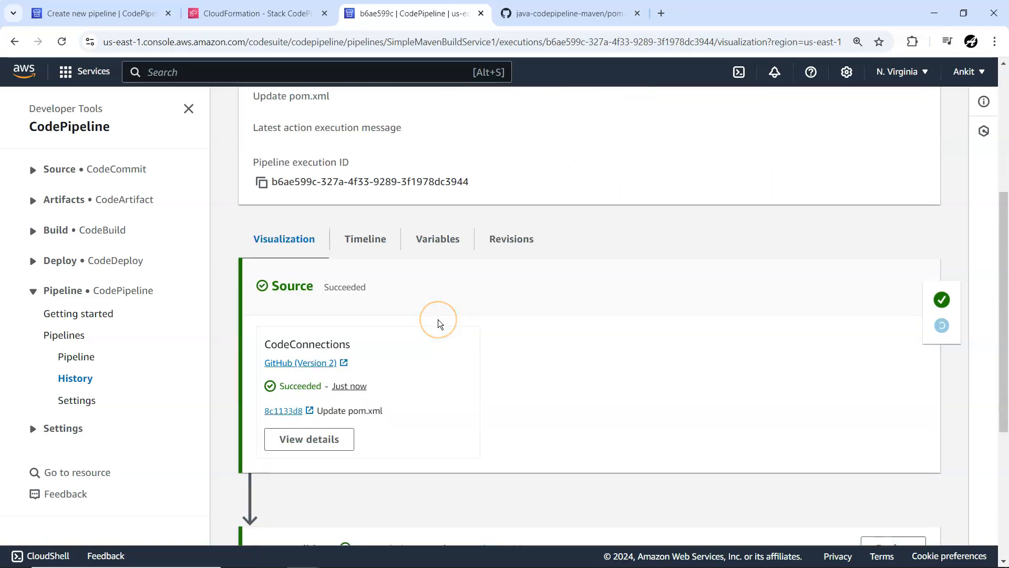
{"action": "scroll", "coordinate": [439, 322], "scroll_direction": "down", "scroll_amount": 5}
{"action": "left_click", "coordinate": [300, 486]}
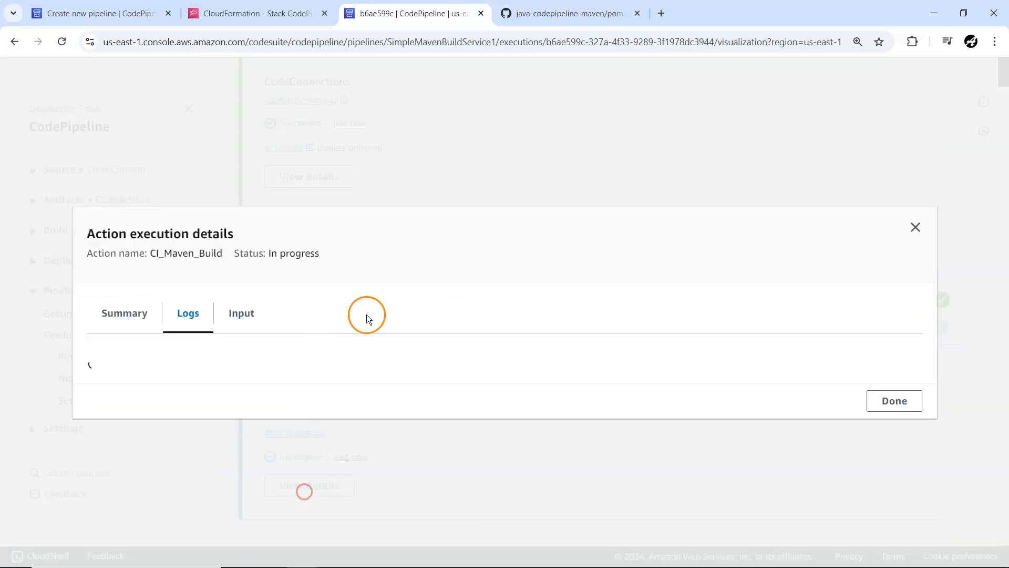
{"action": "left_click", "coordinate": [903, 459]}
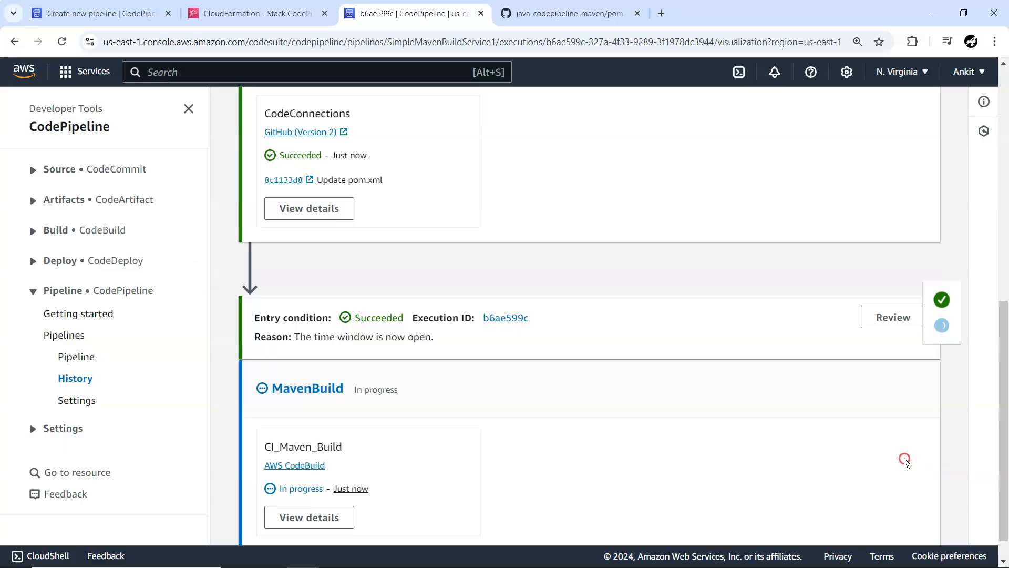
{"action": "scroll", "coordinate": [522, 434], "scroll_direction": "down", "scroll_amount": 1}
{"action": "left_click", "coordinate": [303, 490]}
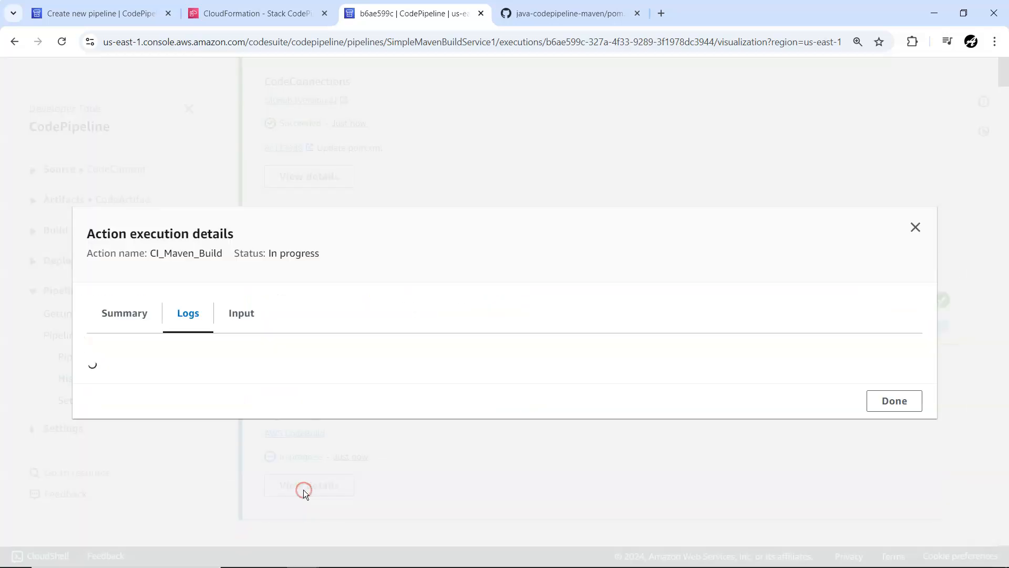
{"action": "left_click", "coordinate": [891, 452]}
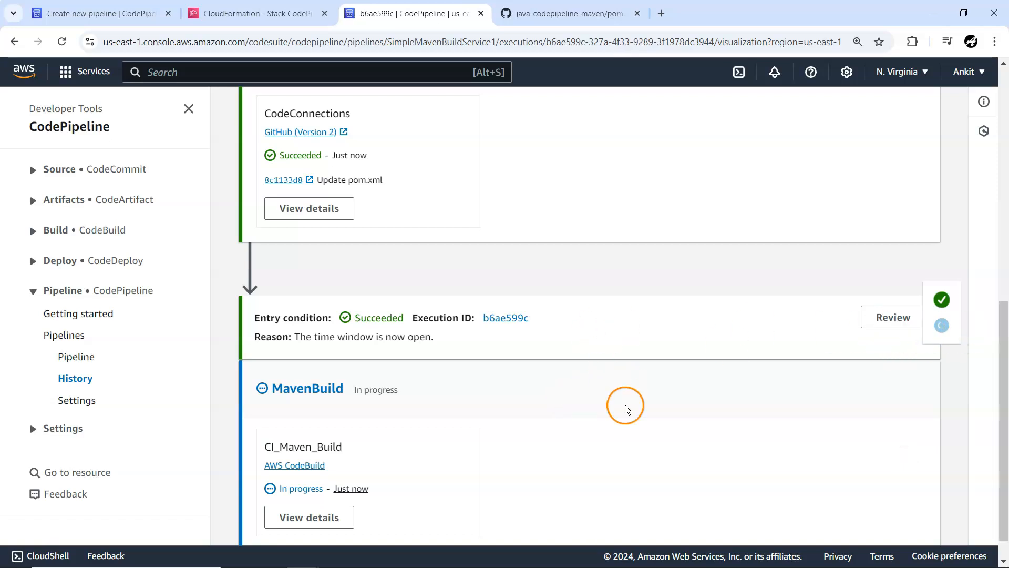
{"action": "scroll", "coordinate": [626, 404], "scroll_direction": "down", "scroll_amount": 1}
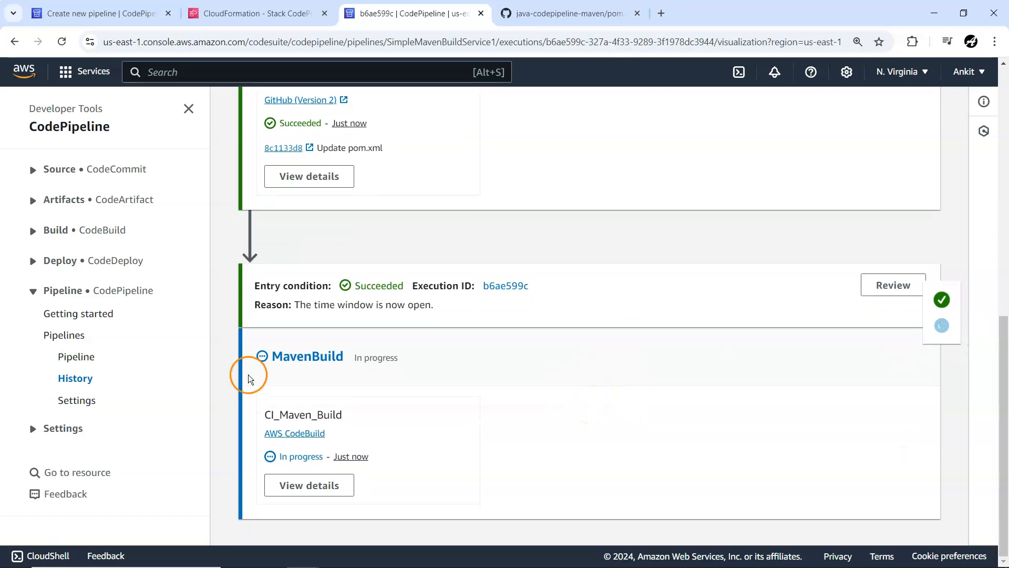
{"action": "left_click", "coordinate": [310, 484]}
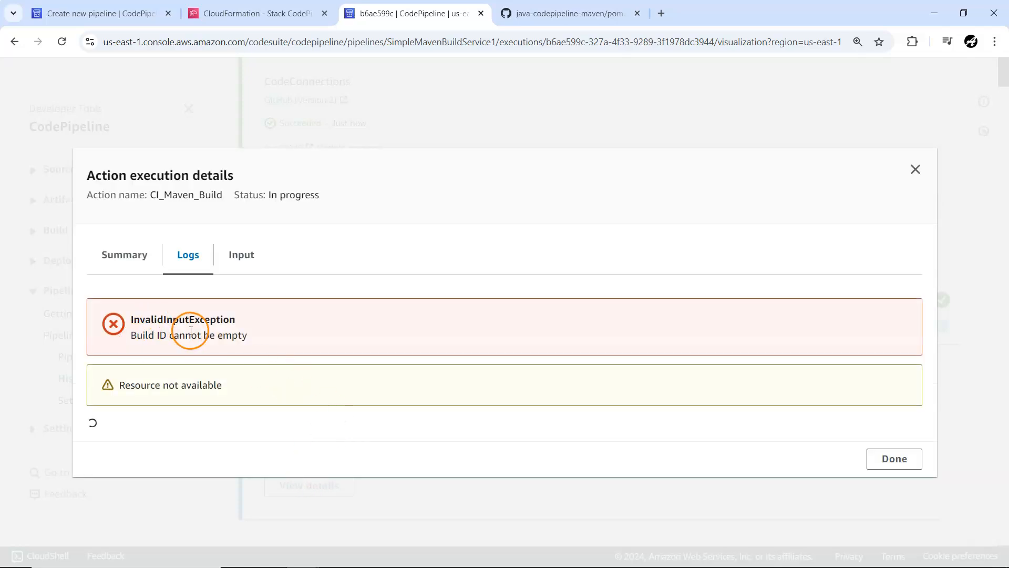
{"action": "left_click", "coordinate": [873, 457]}
{"action": "scroll", "coordinate": [505, 420], "scroll_direction": "down", "scroll_amount": 1}
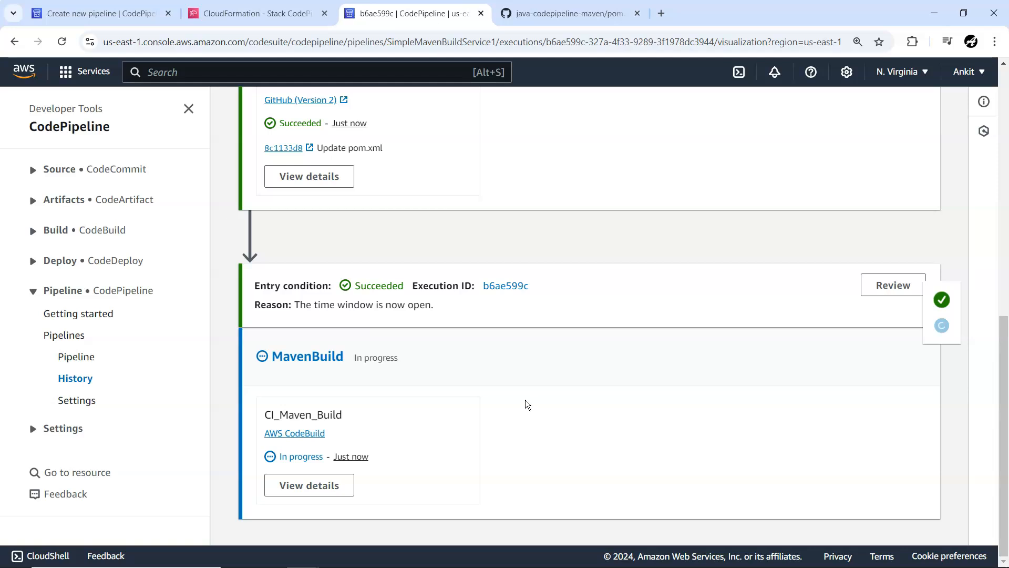
Step: Reopen the CI_Maven_Build execution details, examine the logs and the action's input, and close the details
{"action": "left_click", "coordinate": [304, 491]}
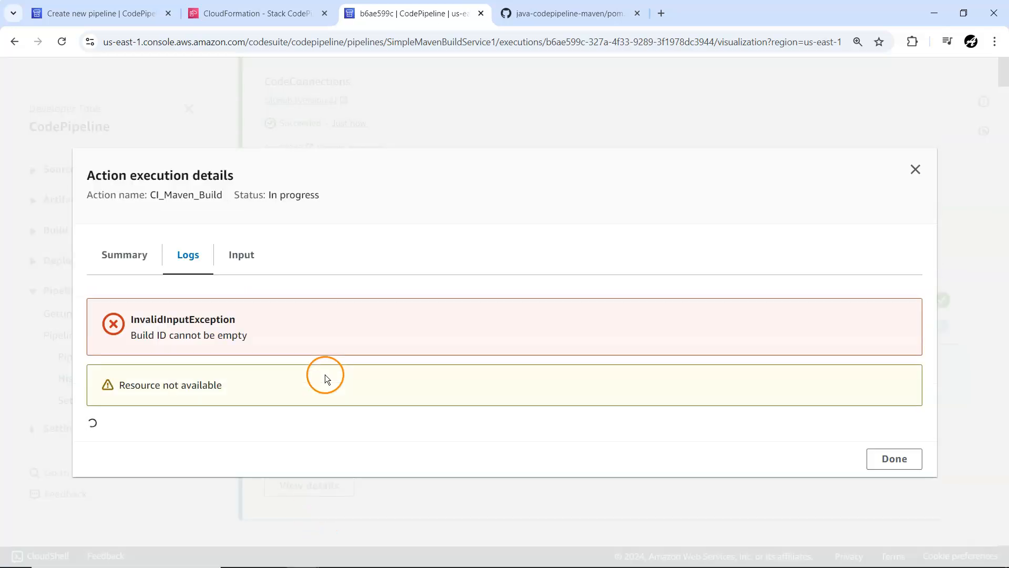
{"action": "left_click", "coordinate": [241, 254]}
{"action": "left_click", "coordinate": [253, 299]}
{"action": "left_click", "coordinate": [320, 252]}
{"action": "left_click", "coordinate": [888, 458]}
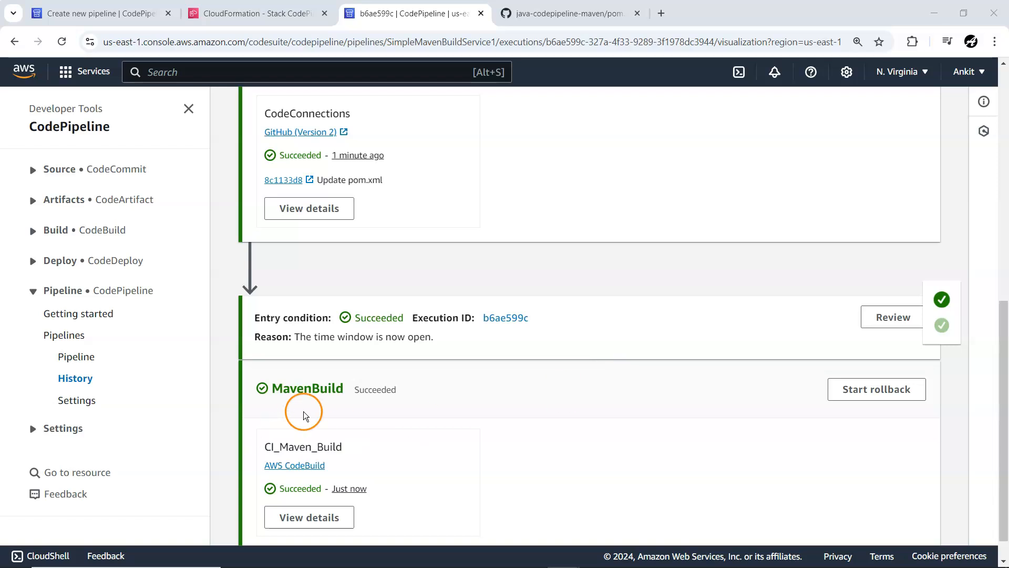
Step: Examine the CI_Maven_Build action's logs through to the end, highlight the built JAR's file name, and close the details
{"action": "left_click", "coordinate": [315, 517]}
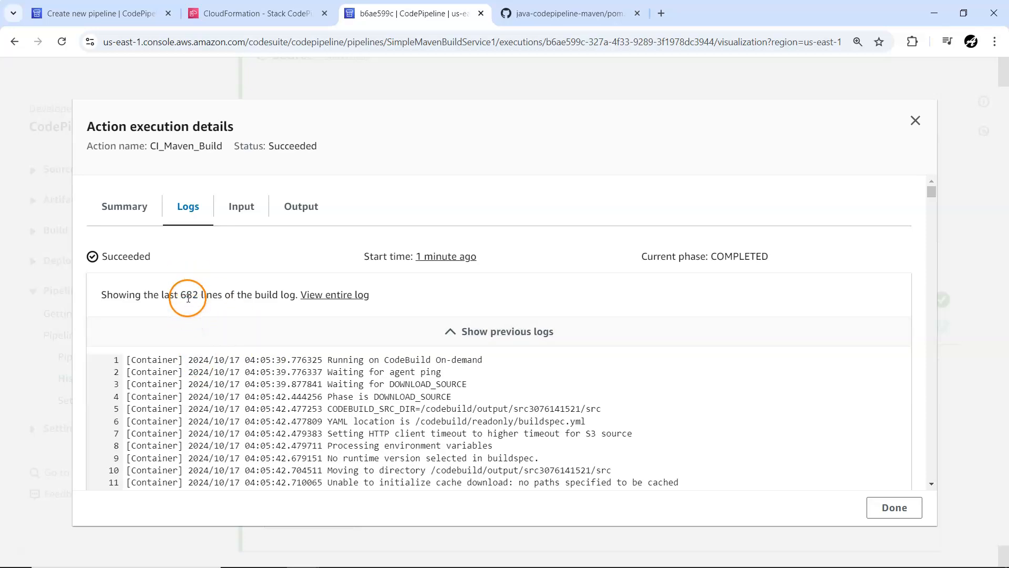
{"action": "scroll", "coordinate": [346, 381], "scroll_direction": "down", "scroll_amount": 20}
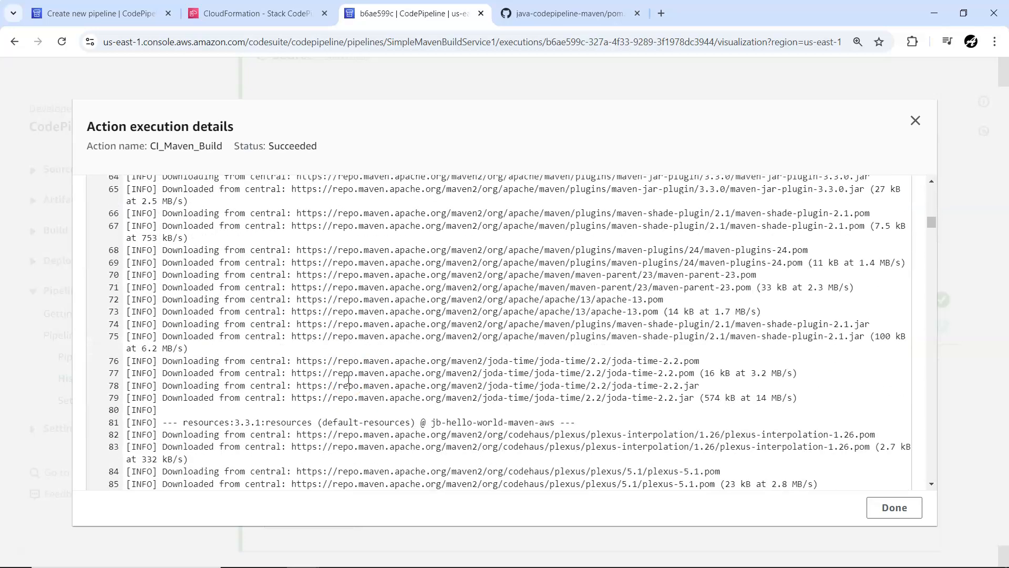
{"action": "scroll", "coordinate": [349, 379], "scroll_direction": "down", "scroll_amount": 20}
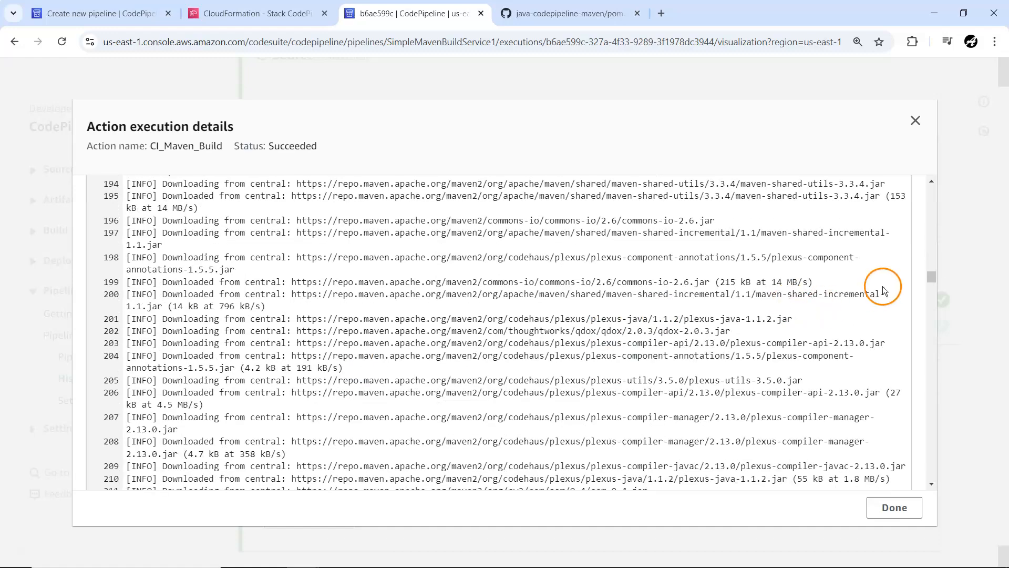
{"action": "left_click_drag", "start_coordinate": [929, 272], "coordinate": [929, 466]}
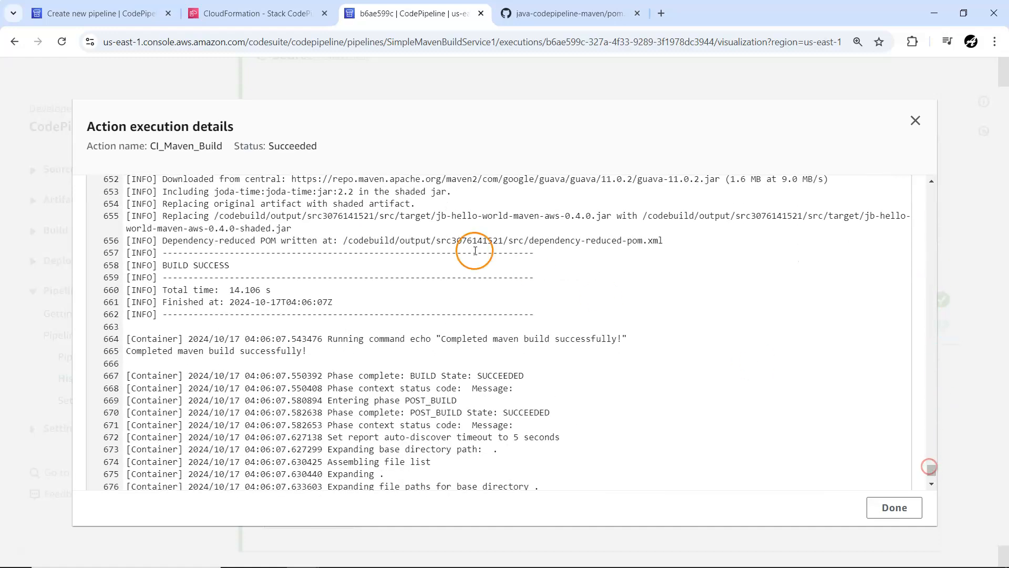
{"action": "left_click_drag", "start_coordinate": [439, 217], "coordinate": [612, 218]}
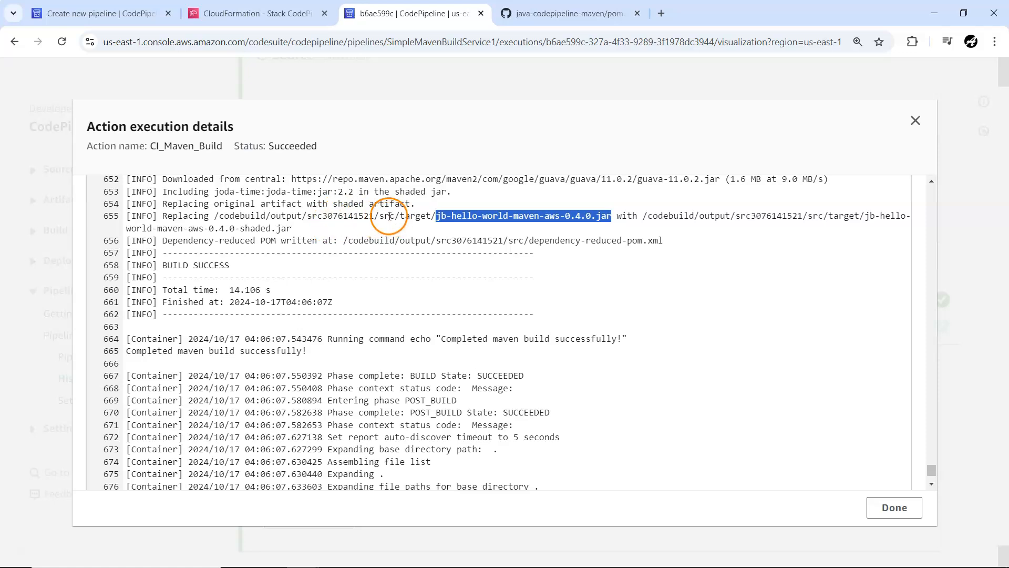
{"action": "left_click", "coordinate": [867, 507]}
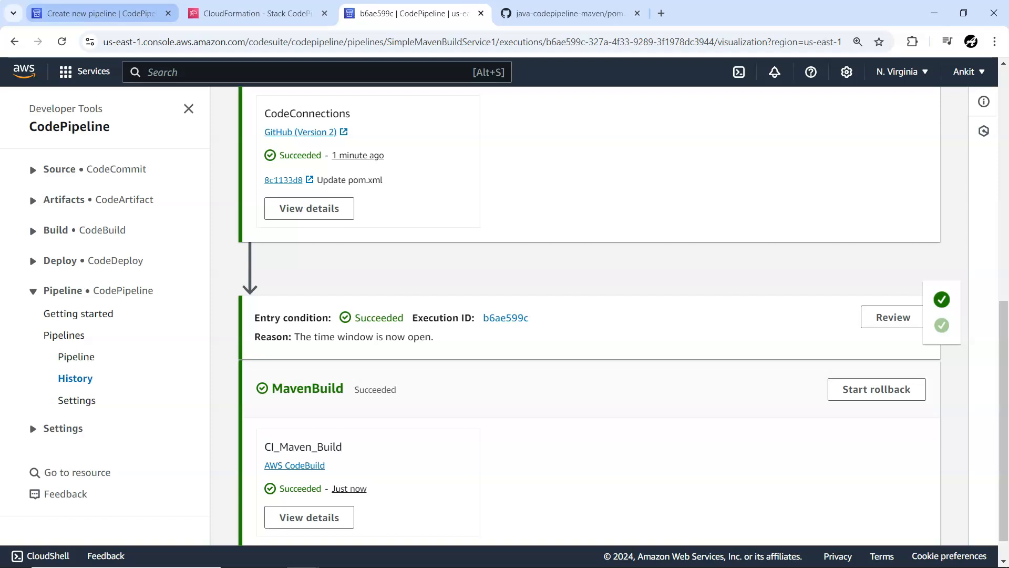
Step: Return to the pipelines list and delete the SimpleMavenBuildService1 pipeline, confirming with "delete"
{"action": "left_click", "coordinate": [76, 359]}
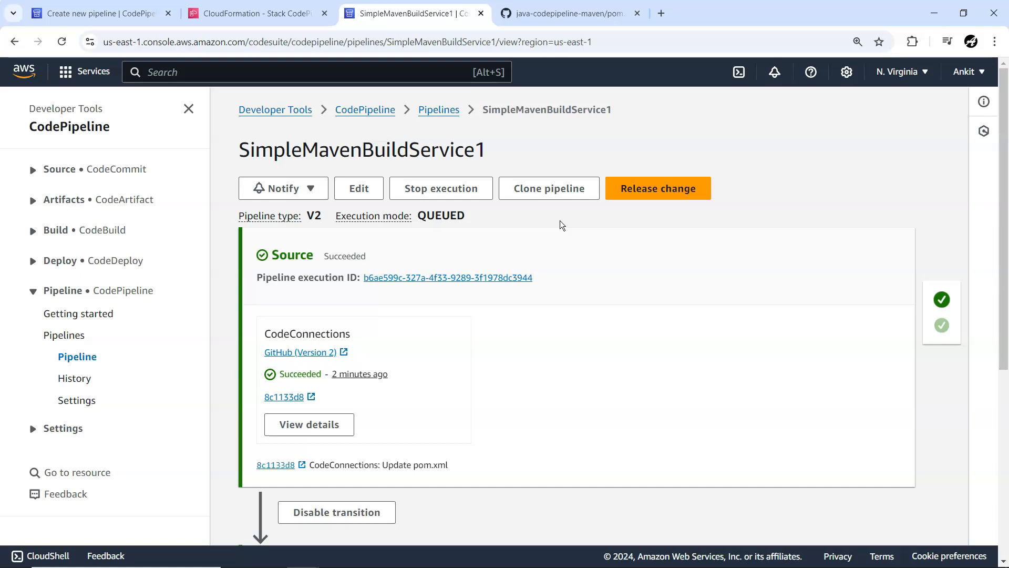
{"action": "left_click", "coordinate": [442, 112]}
{"action": "left_click", "coordinate": [258, 339]}
{"action": "left_click", "coordinate": [738, 207]}
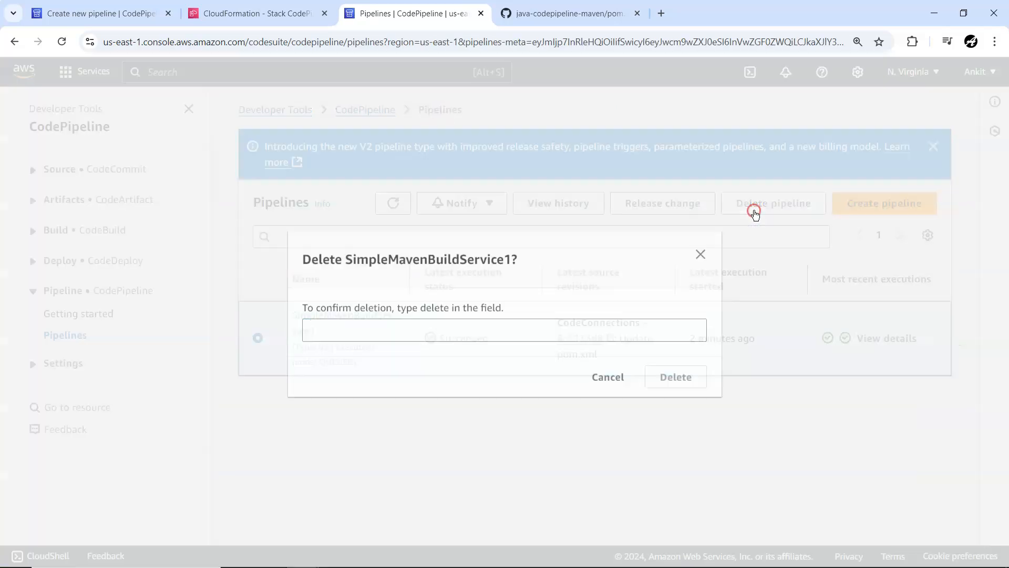
{"action": "left_click", "coordinate": [352, 336]}
{"action": "type", "text": "del"}
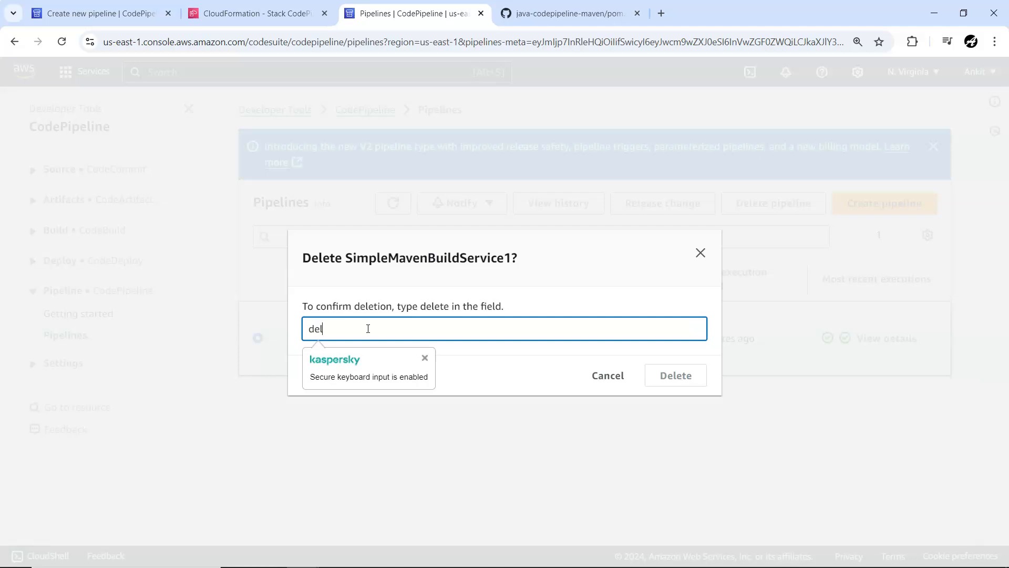
{"action": "type", "text": "ete"}
{"action": "left_click", "coordinate": [415, 328]}
{"action": "left_click", "coordinate": [699, 378]}
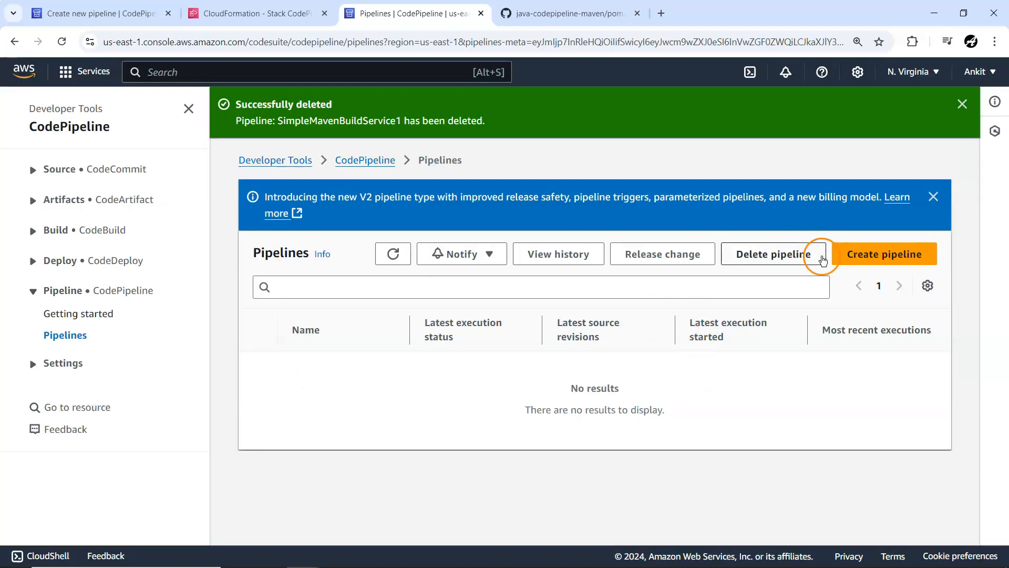
Step: Start creating a new pipeline from a template and review the templates in the Continuous Integration category
{"action": "left_click", "coordinate": [857, 265]}
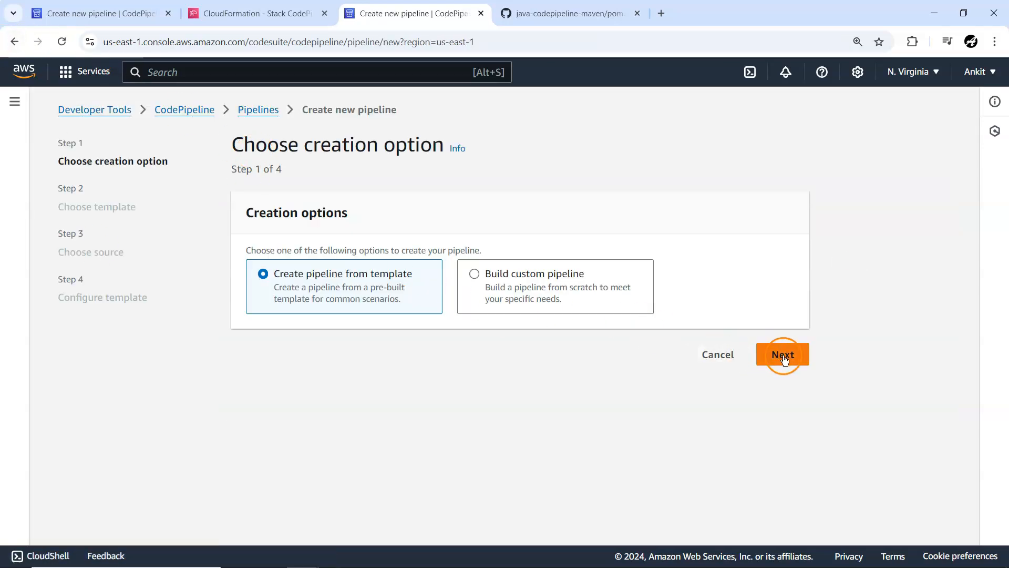
{"action": "left_click", "coordinate": [783, 354]}
{"action": "left_click", "coordinate": [446, 259]}
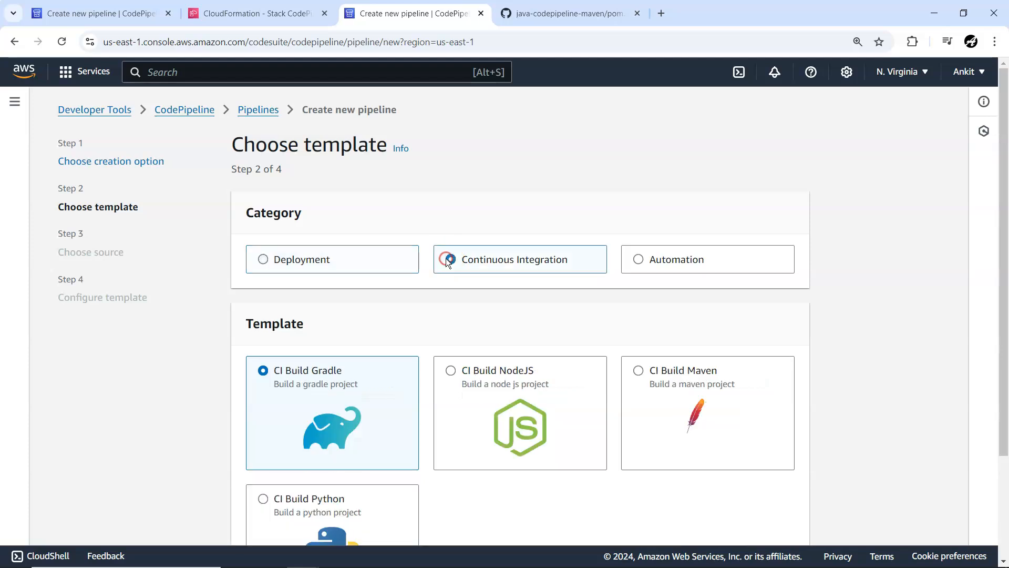
{"action": "scroll", "coordinate": [500, 409], "scroll_direction": "down", "scroll_amount": 1}
{"action": "scroll", "coordinate": [502, 409], "scroll_direction": "down", "scroll_amount": 1}
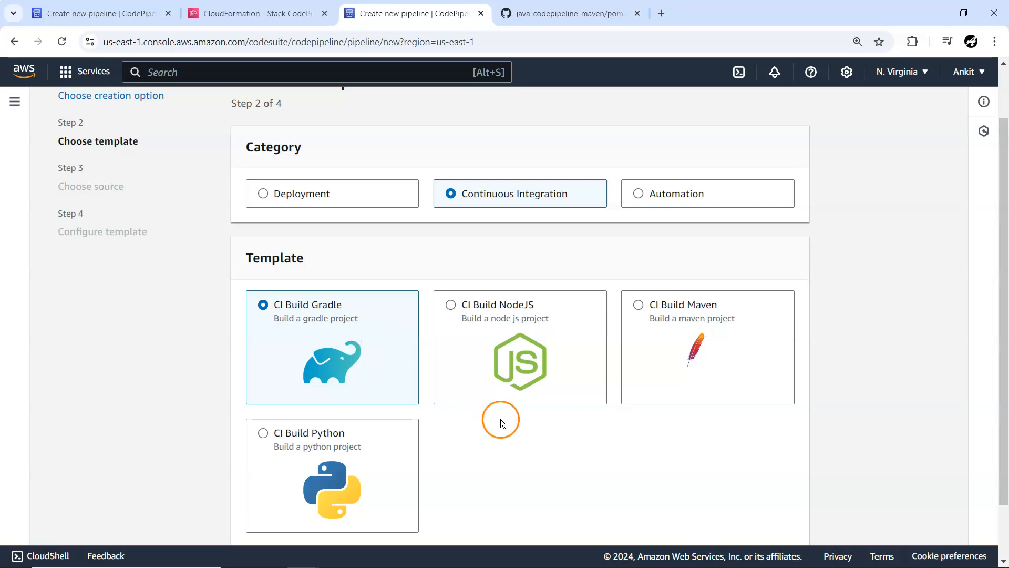
{"action": "scroll", "coordinate": [500, 423], "scroll_direction": "down", "scroll_amount": 2}
{"action": "scroll", "coordinate": [513, 424], "scroll_direction": "up", "scroll_amount": 4}
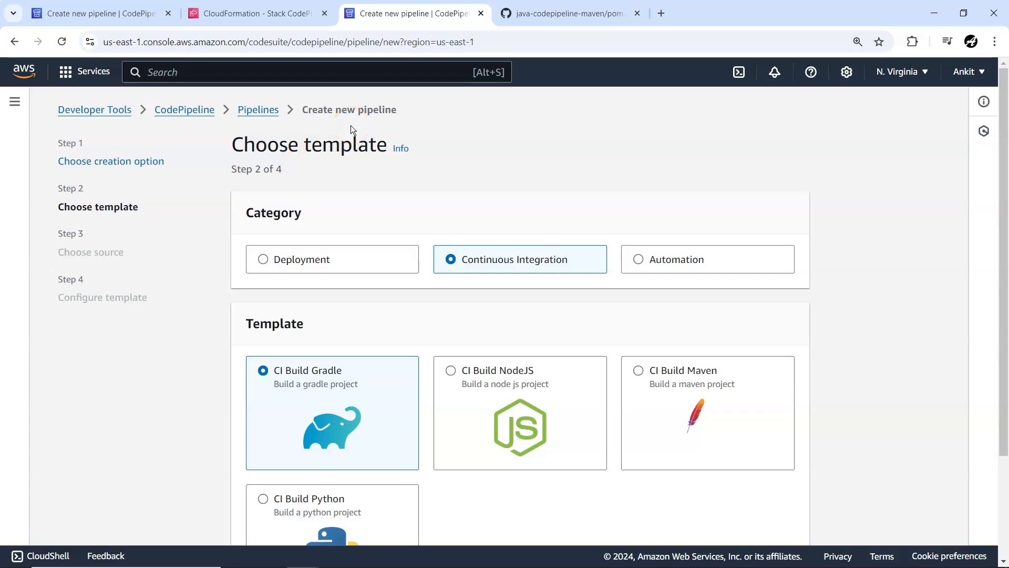
{"action": "left_click", "coordinate": [471, 247]}
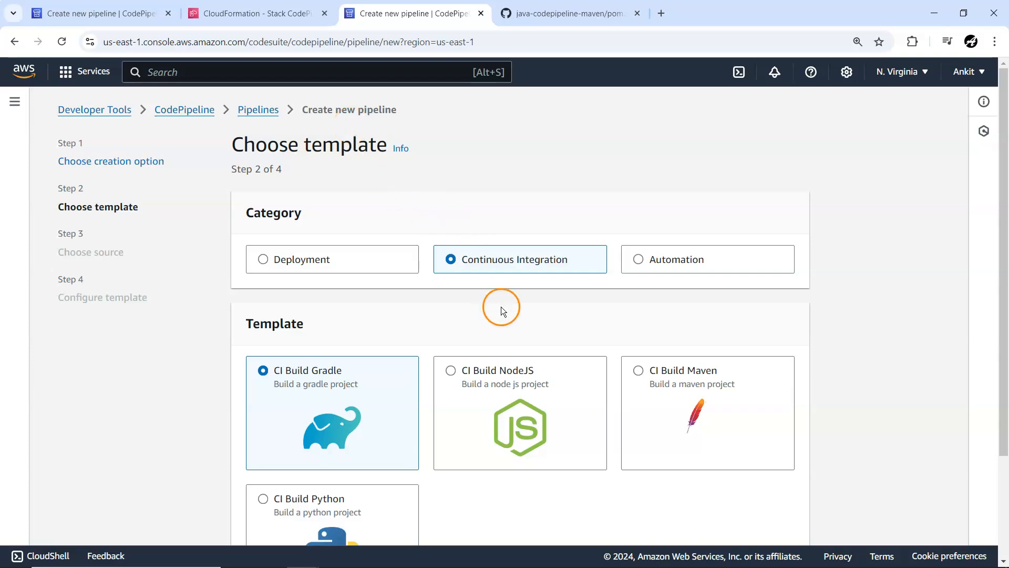